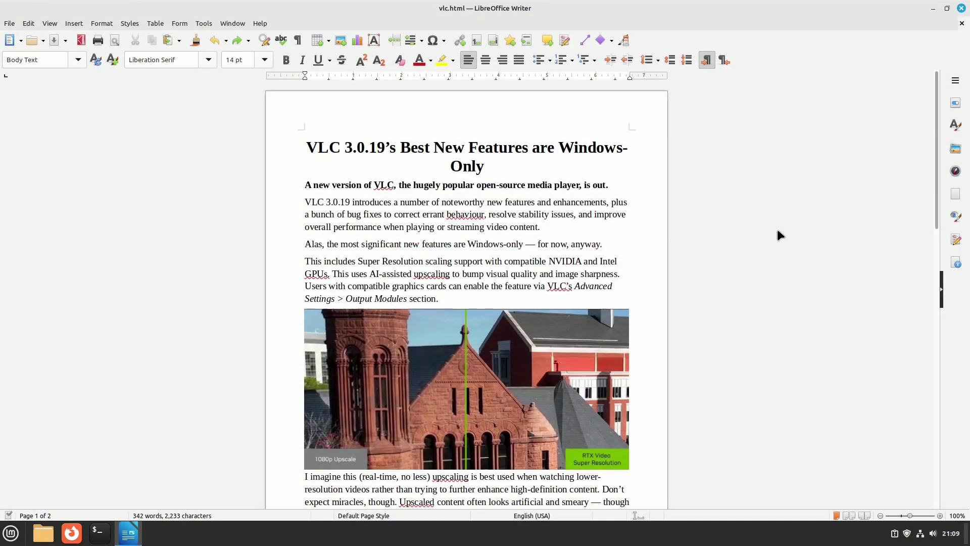
pyautogui.scroll(-1, 778, 235)
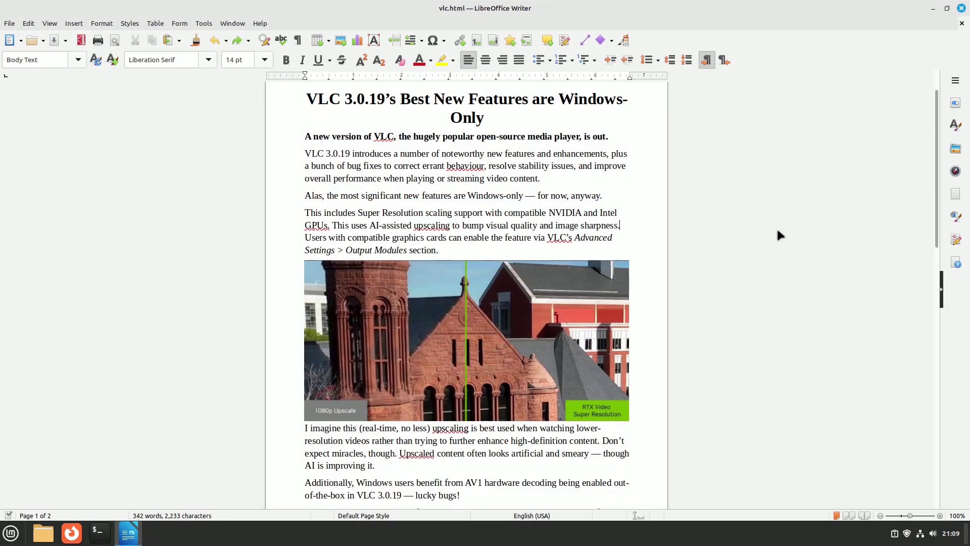
pyautogui.scroll(-3, 777, 235)
pyautogui.scroll(-3, 777, 235)
pyautogui.scroll(-3, 777, 229)
pyautogui.scroll(-3, 777, 230)
pyautogui.scroll(-3, 776, 230)
pyautogui.scroll(-2, 777, 229)
pyautogui.scroll(-1, 777, 235)
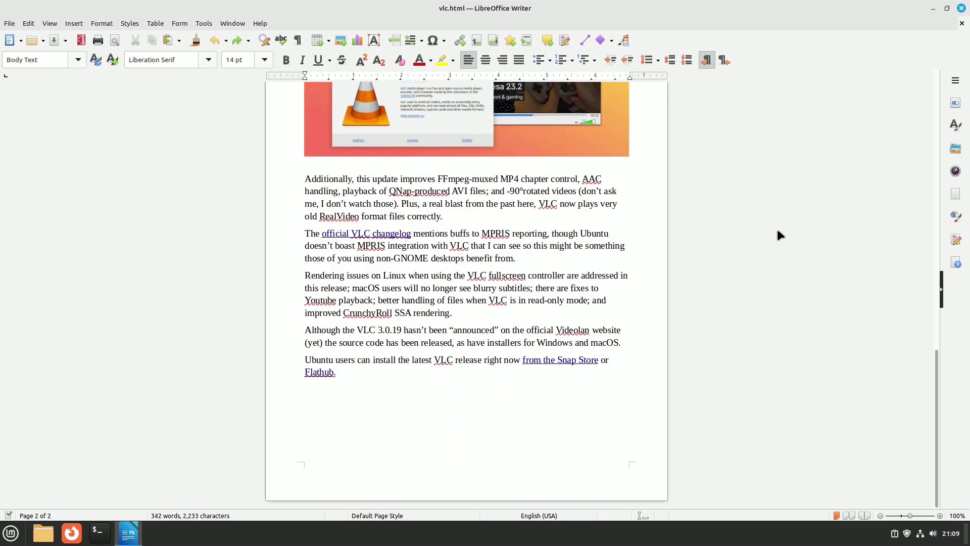
pyautogui.scroll(4, 776, 235)
pyautogui.scroll(4, 777, 235)
pyautogui.scroll(3, 777, 235)
pyautogui.scroll(5, 777, 229)
pyautogui.scroll(3, 777, 229)
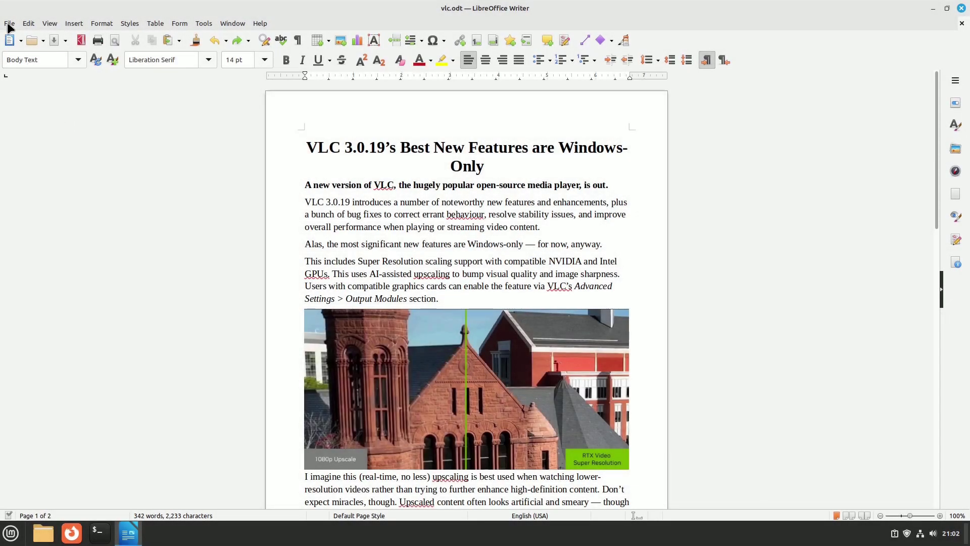
# Save the article as vlc.html in Desktop/Sample, keeping HTML Document (Writer) format
pyautogui.click(8, 26)
pyautogui.click(34, 182)
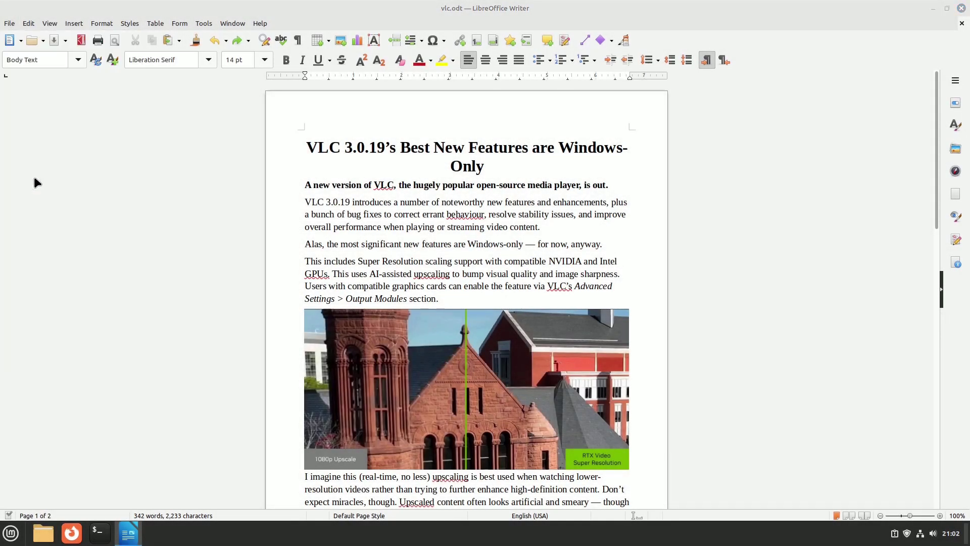
pyautogui.click(232, 115)
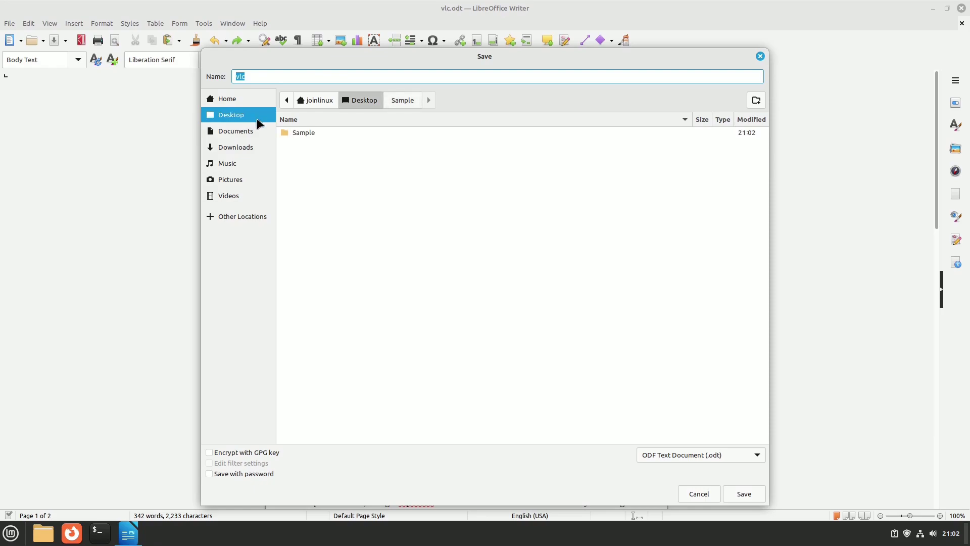
pyautogui.click(303, 134)
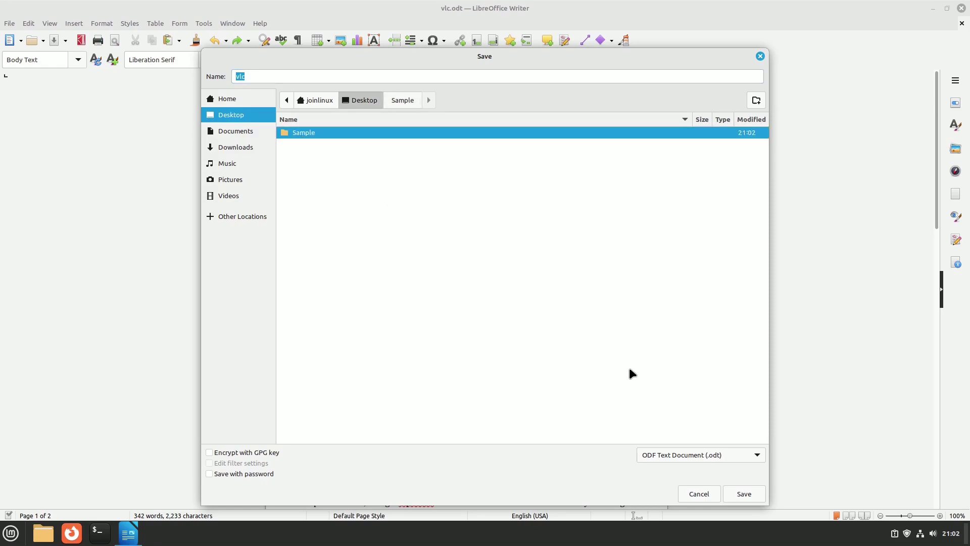
pyautogui.click(760, 455)
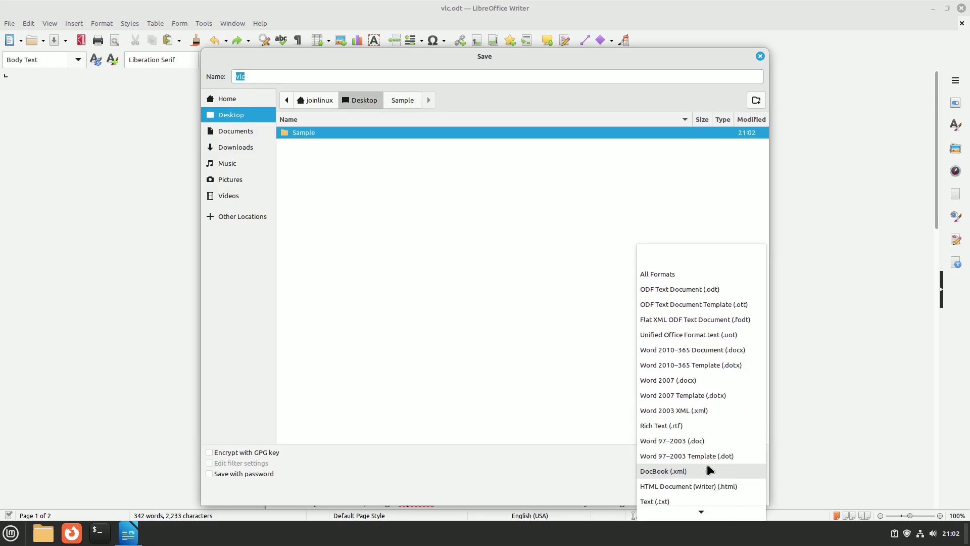
pyautogui.click(711, 486)
pyautogui.click(743, 494)
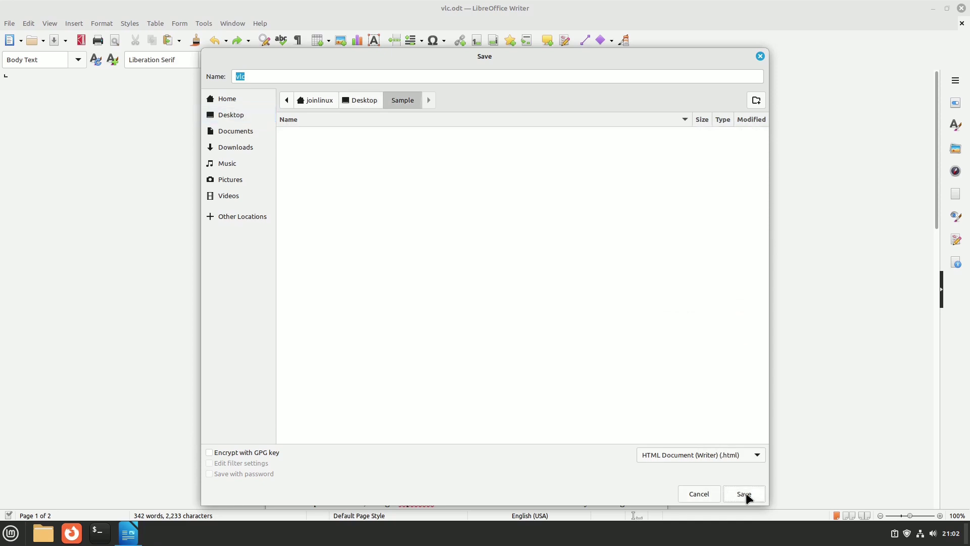
pyautogui.click(744, 495)
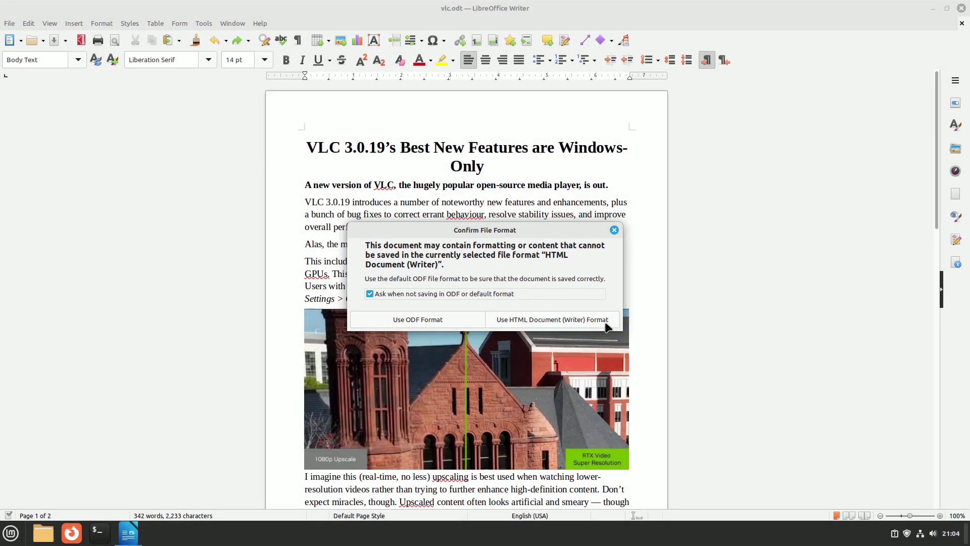
pyautogui.click(551, 324)
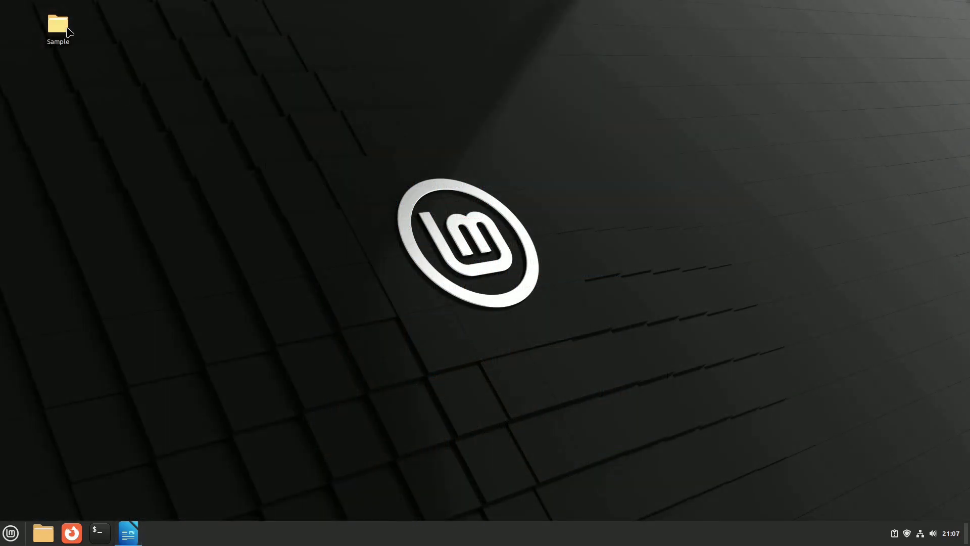
# Open the Sample folder and view its two extracted JPG images in turn
pyautogui.doubleClick(58, 26)
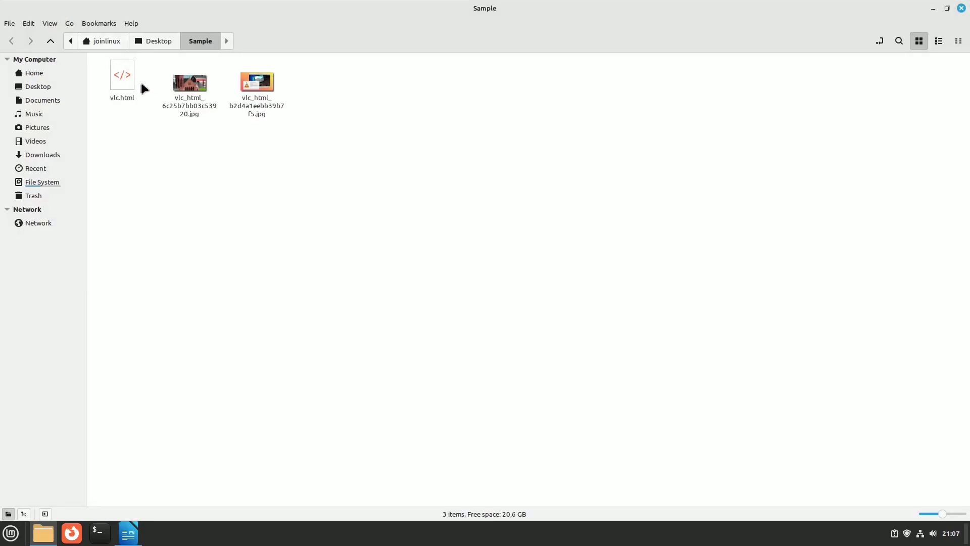
pyautogui.doubleClick(191, 89)
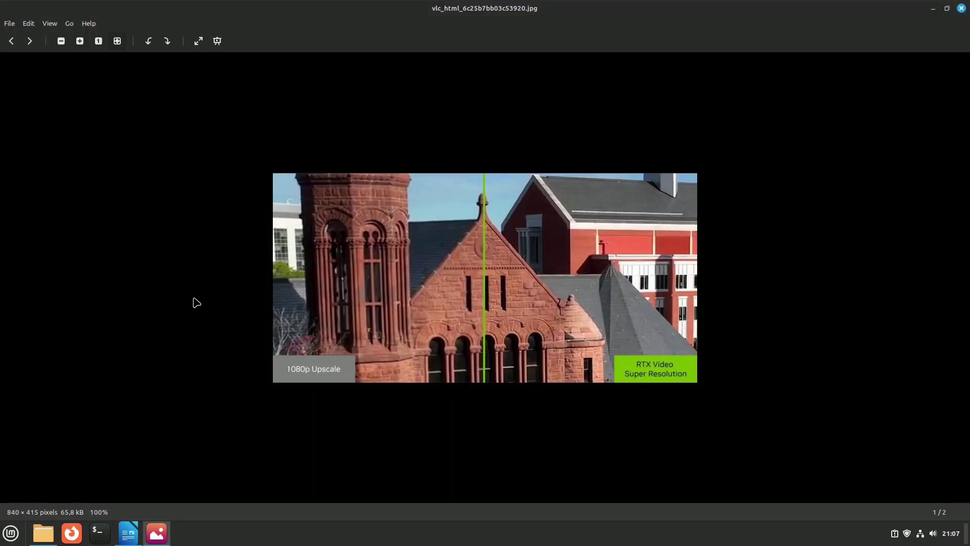
pyautogui.press('Right')
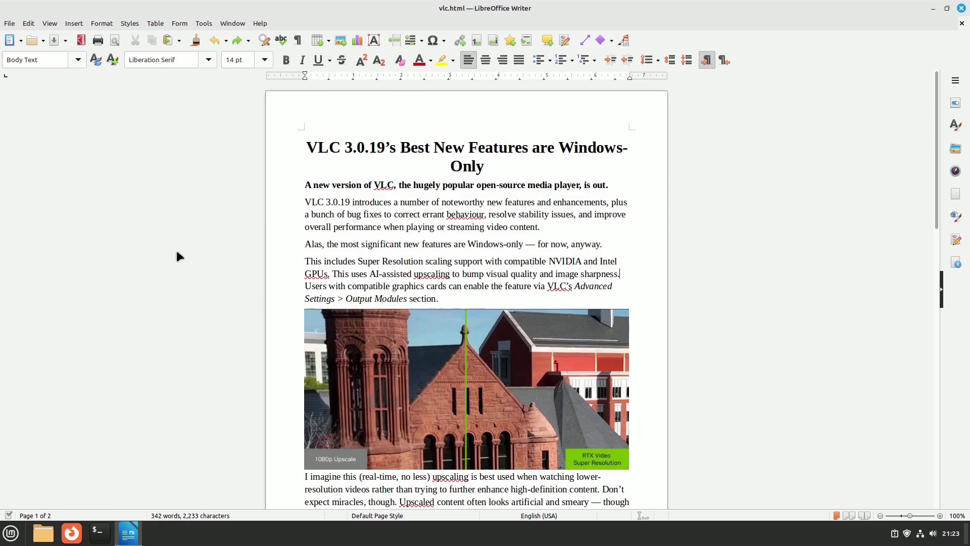
# Export the article directly as vlc.pdf to the Desktop, then minimize Writer
pyautogui.click(82, 42)
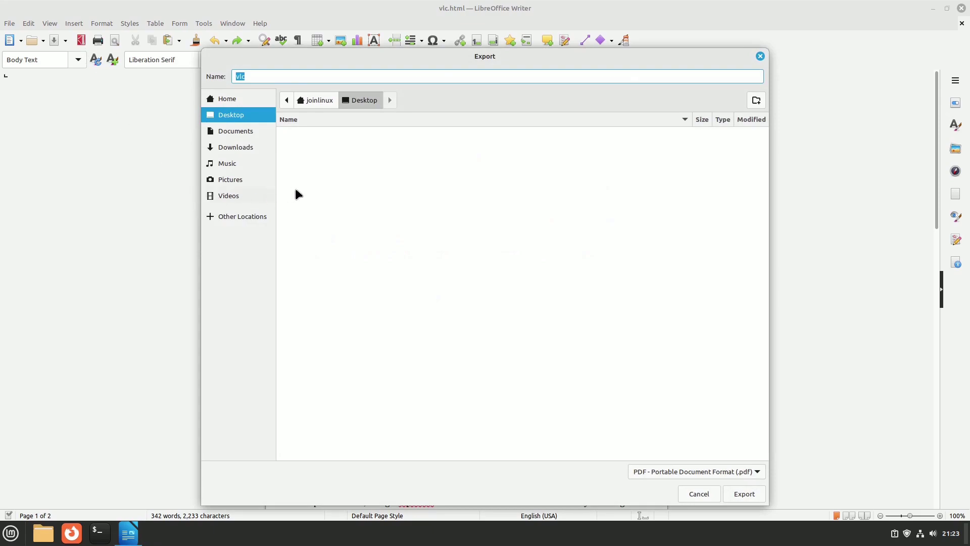
pyautogui.click(744, 491)
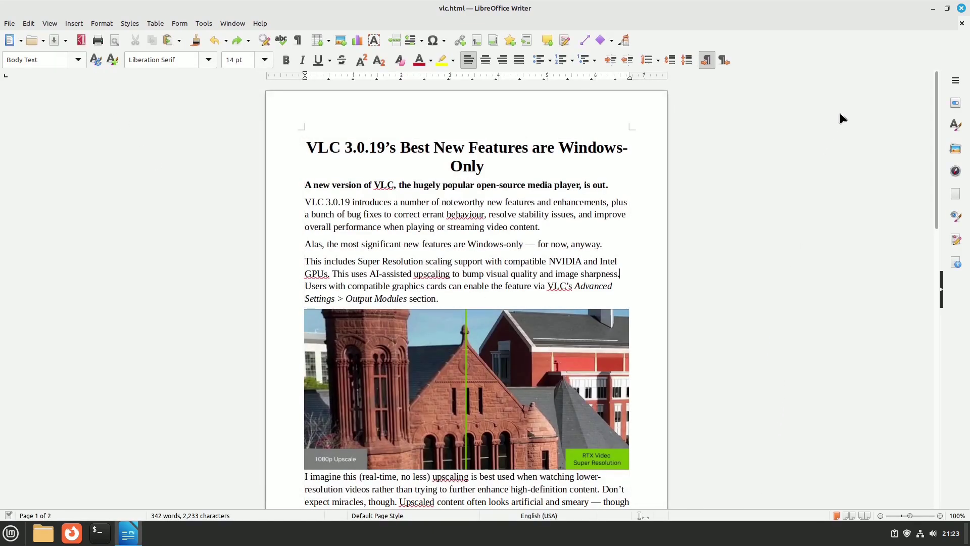
pyautogui.click(932, 10)
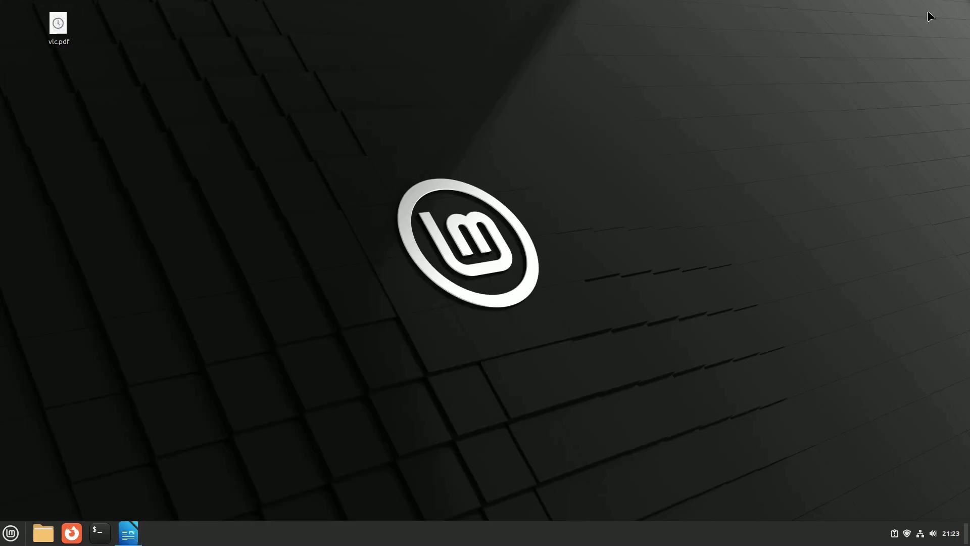
# Open vlc.pdf from the Desktop in Xreader to view its pages
pyautogui.doubleClick(58, 28)
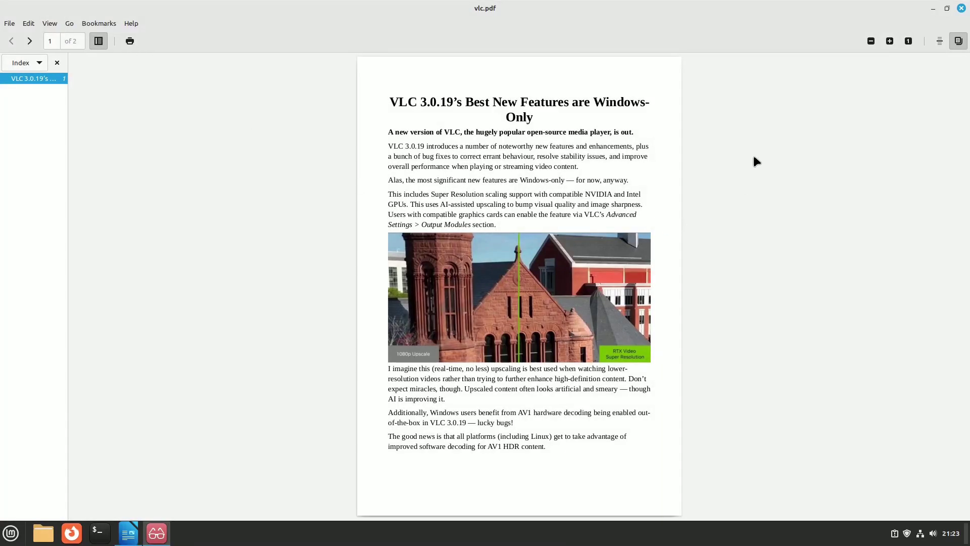
pyautogui.scroll(-1, 753, 162)
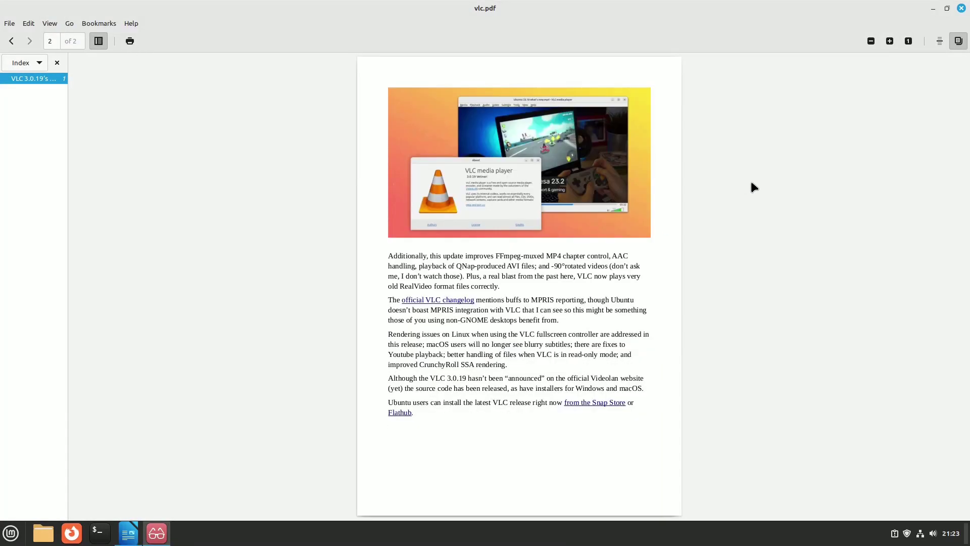
pyautogui.scroll(1, 750, 181)
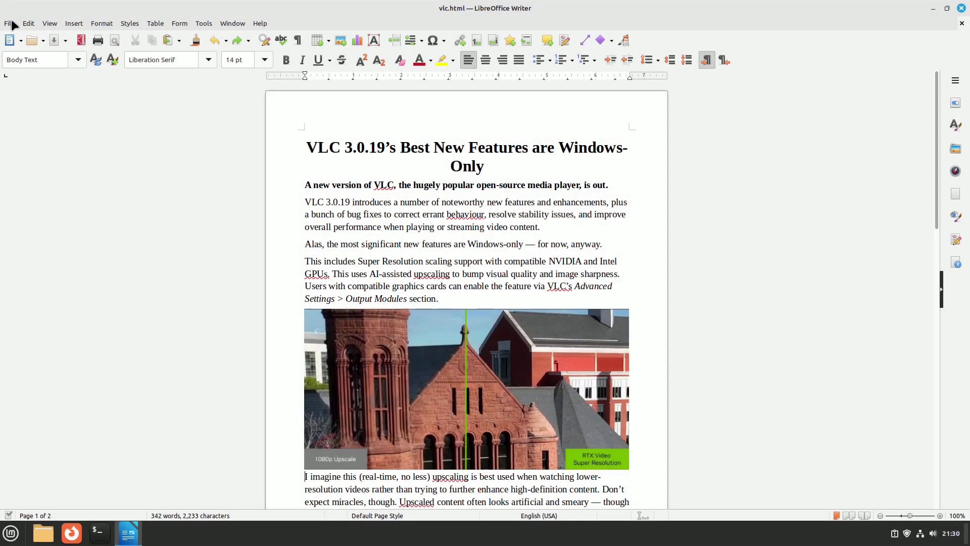
# Export the article to the Desktop as a hybrid PDF with the ODF file embedded
pyautogui.click(10, 23)
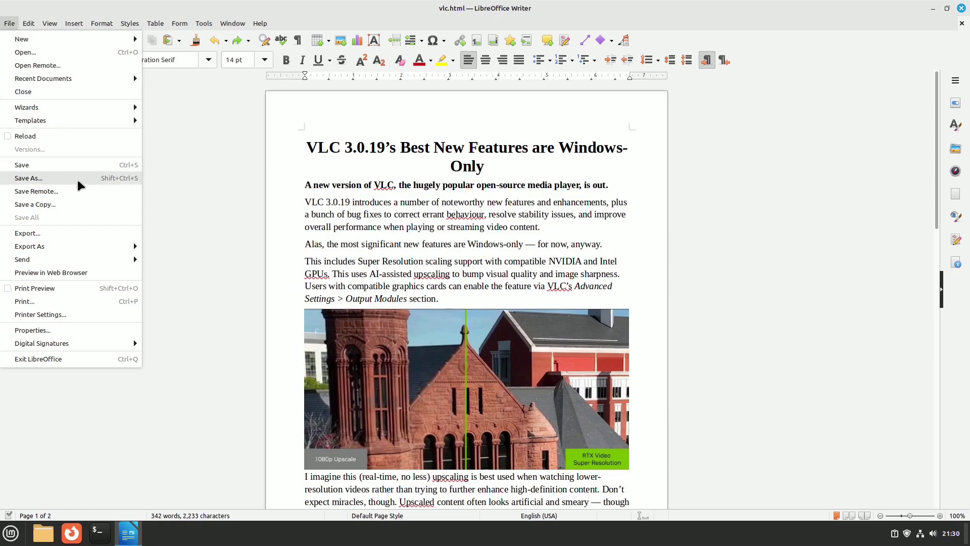
pyautogui.moveTo(29, 246)
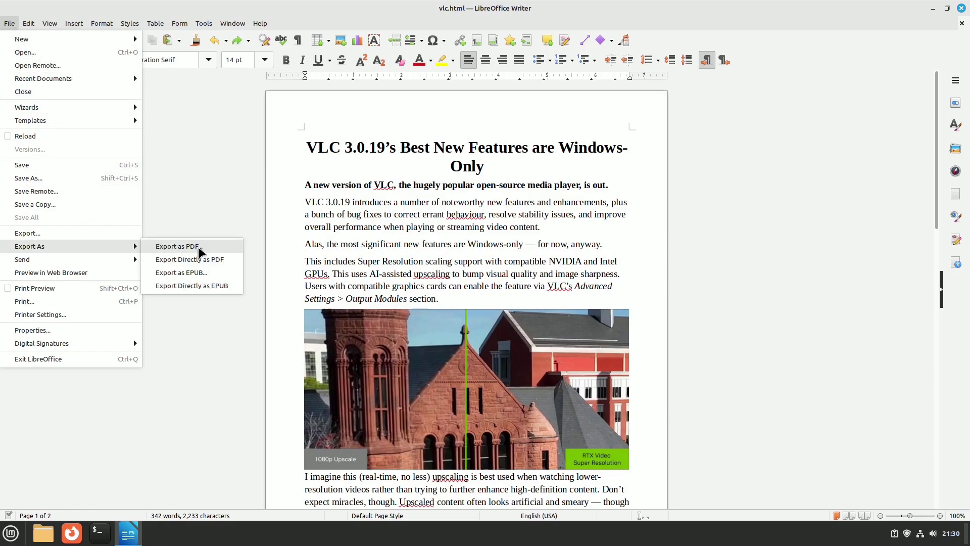
pyautogui.click(199, 251)
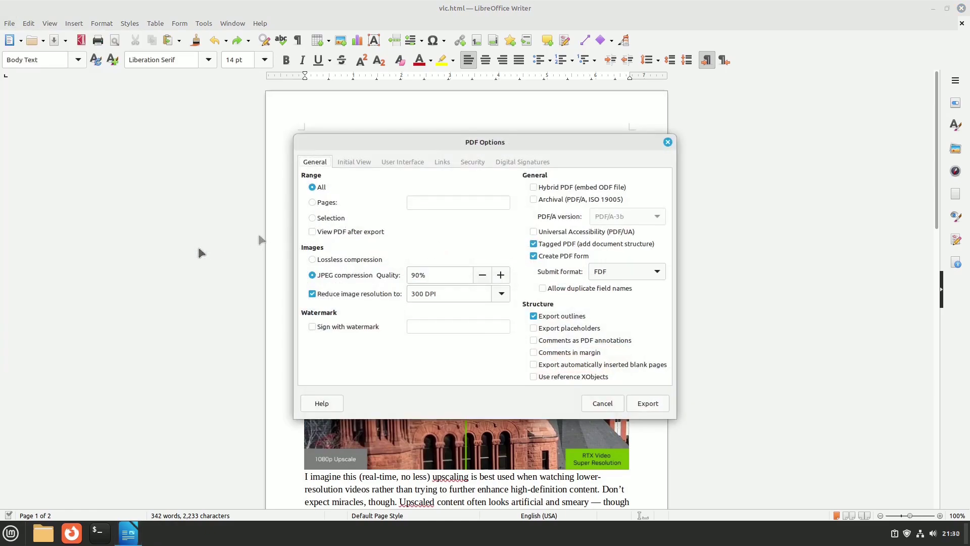
pyautogui.click(534, 187)
pyautogui.click(657, 403)
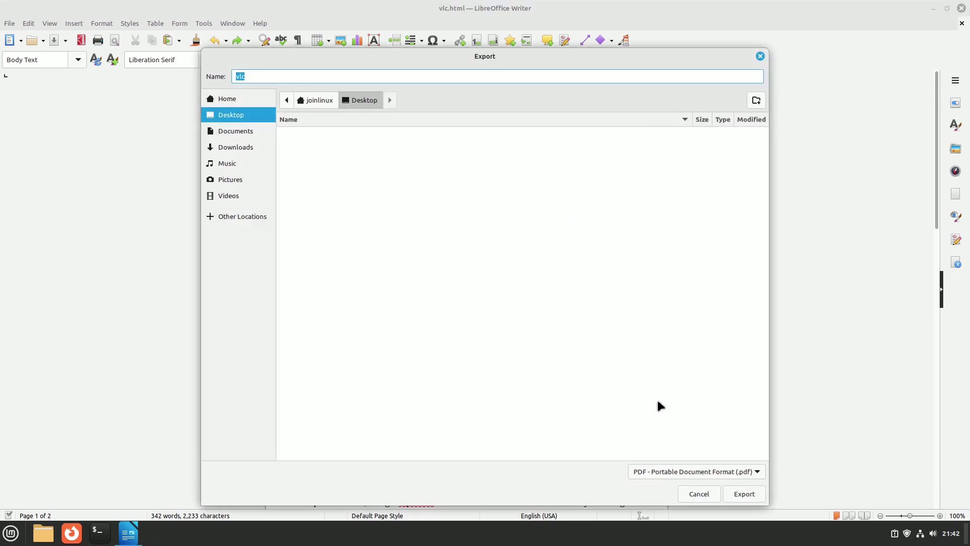
pyautogui.click(745, 493)
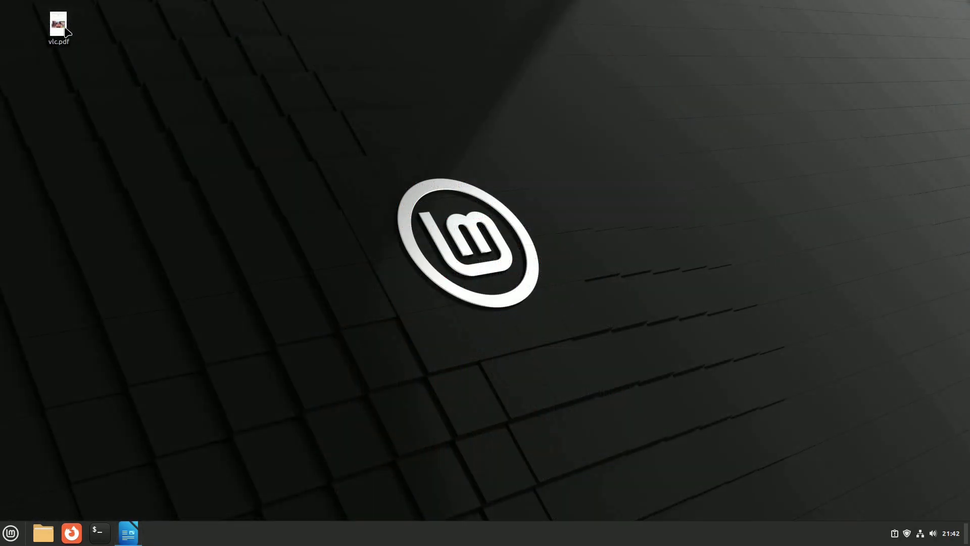
# Reopen the new vlc1.pdf for editing in LibreOffice Writer via Open With
pyautogui.doubleClick(66, 29)
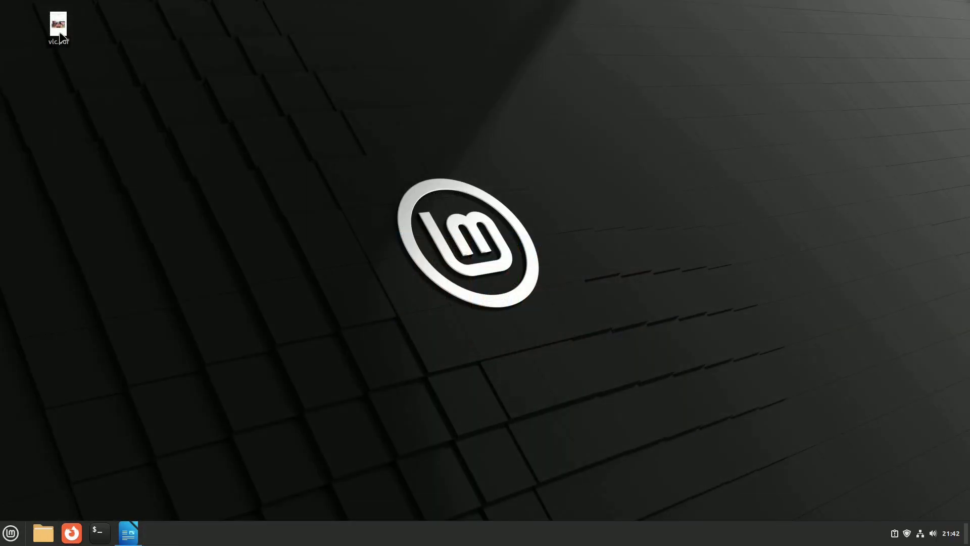
pyautogui.rightClick(61, 36)
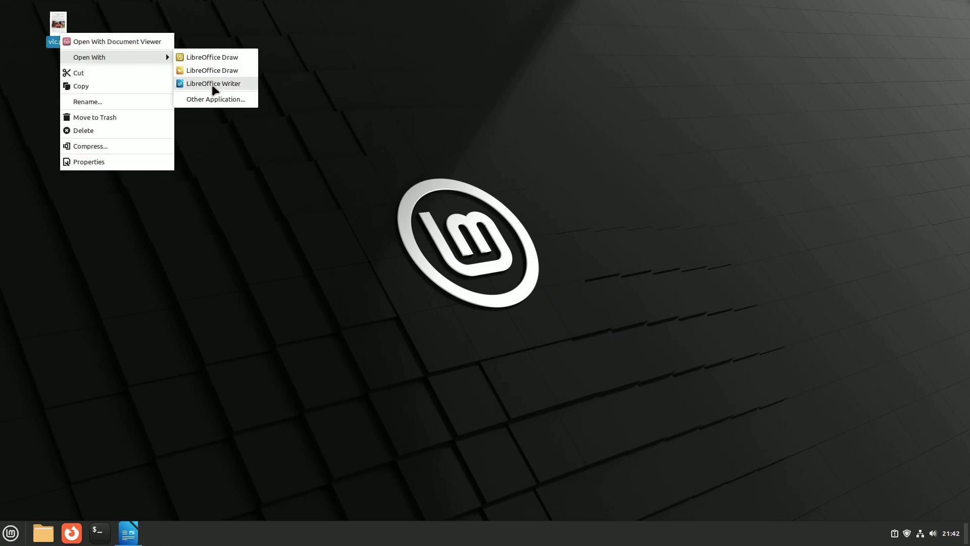
pyautogui.click(250, 85)
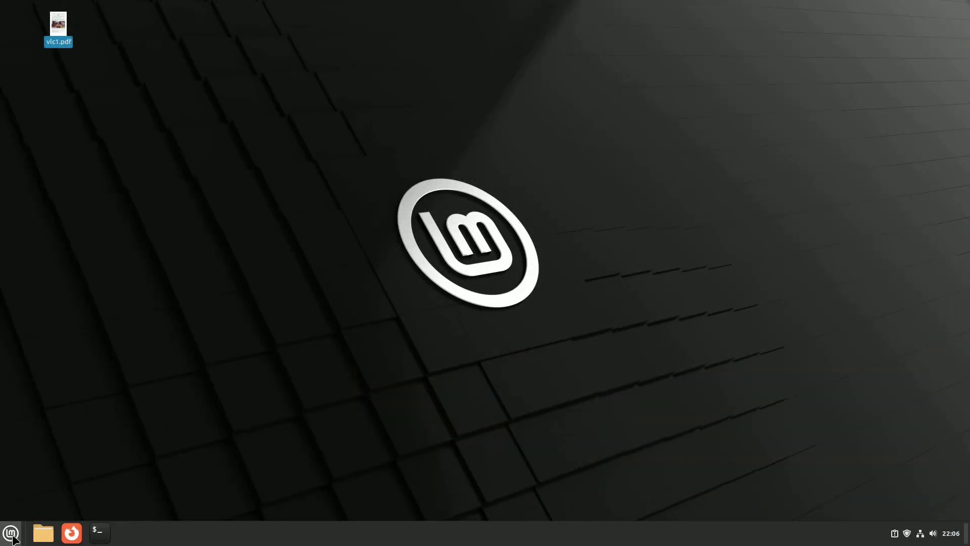
pyautogui.click(12, 536)
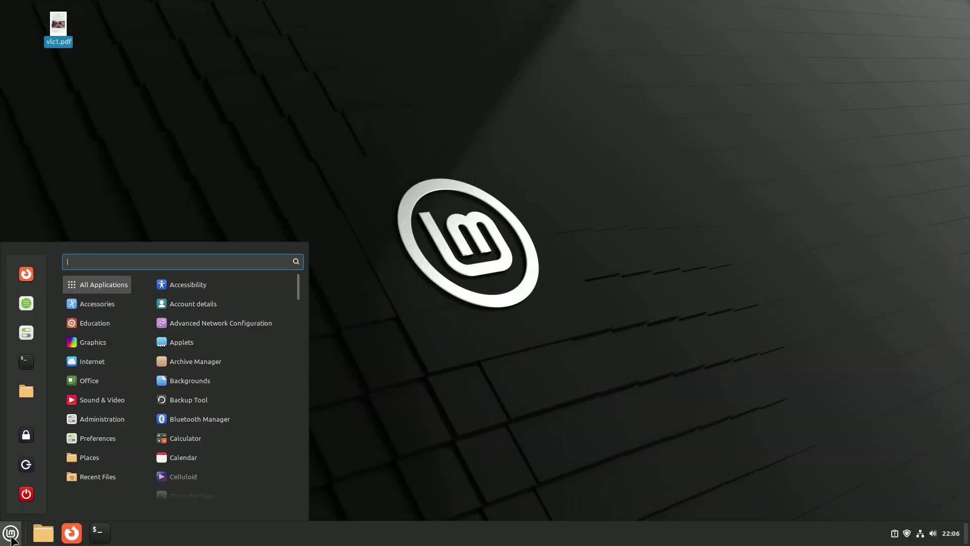
pyautogui.moveTo(90, 380)
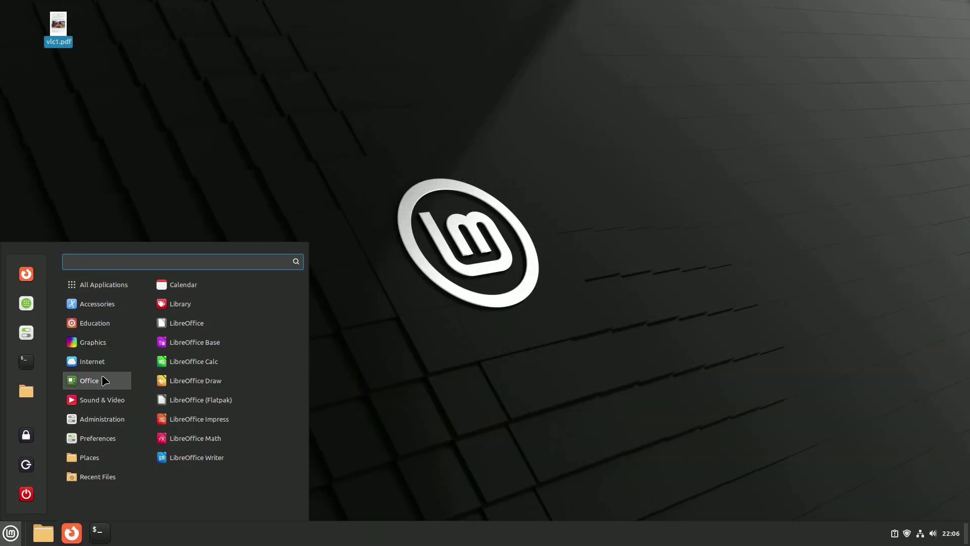
# Open vlc1.pdf in LibreOffice Draw and place the caret inside a text paragraph
pyautogui.click(171, 384)
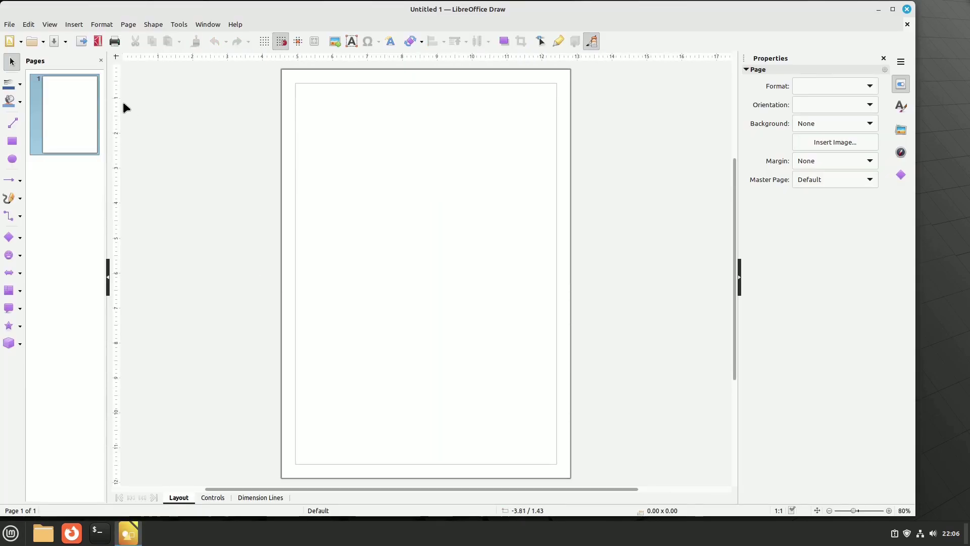
pyautogui.click(10, 24)
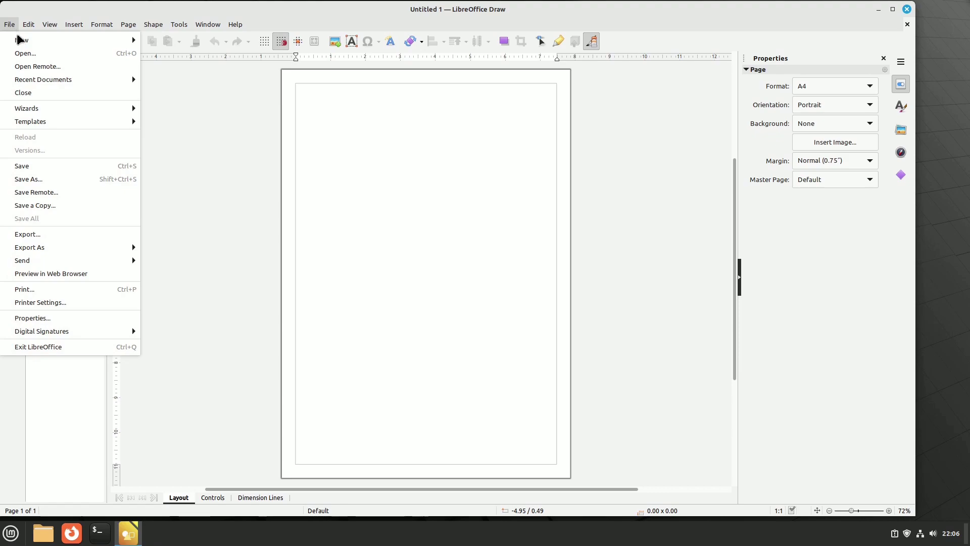
pyautogui.click(24, 53)
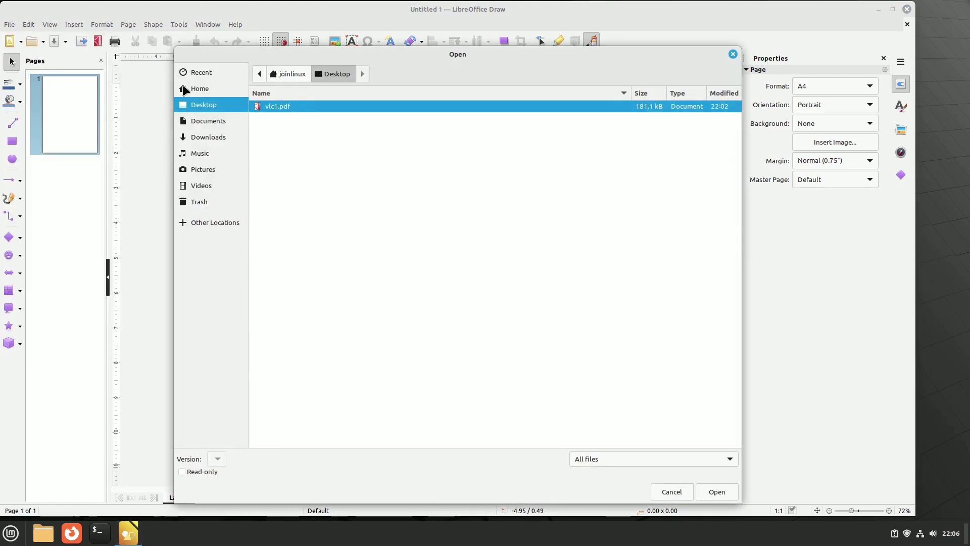
pyautogui.click(718, 494)
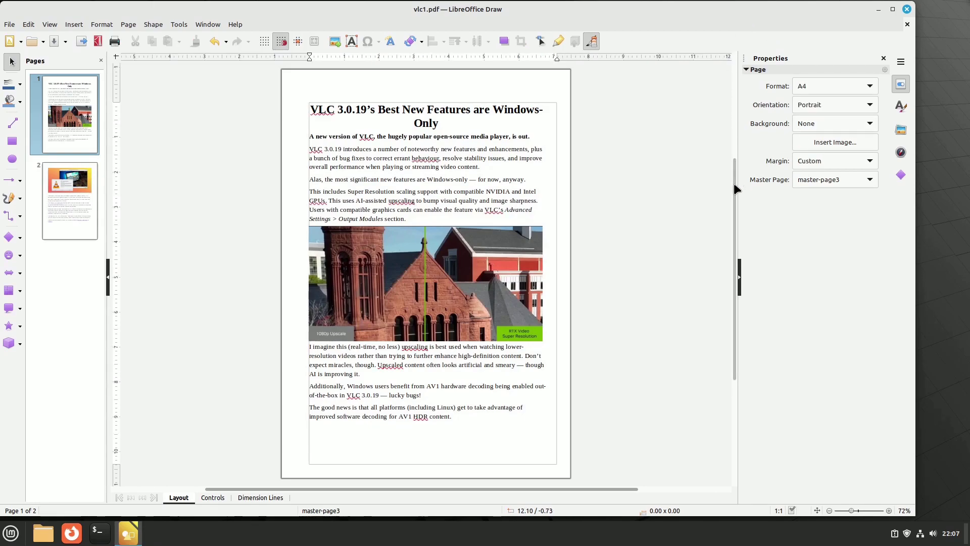
pyautogui.click(468, 172)
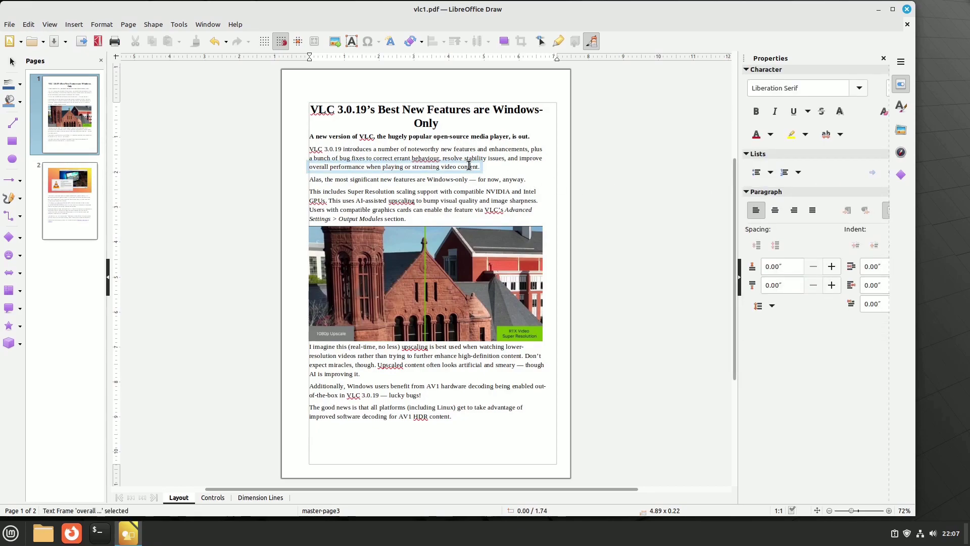
pyautogui.click(483, 156)
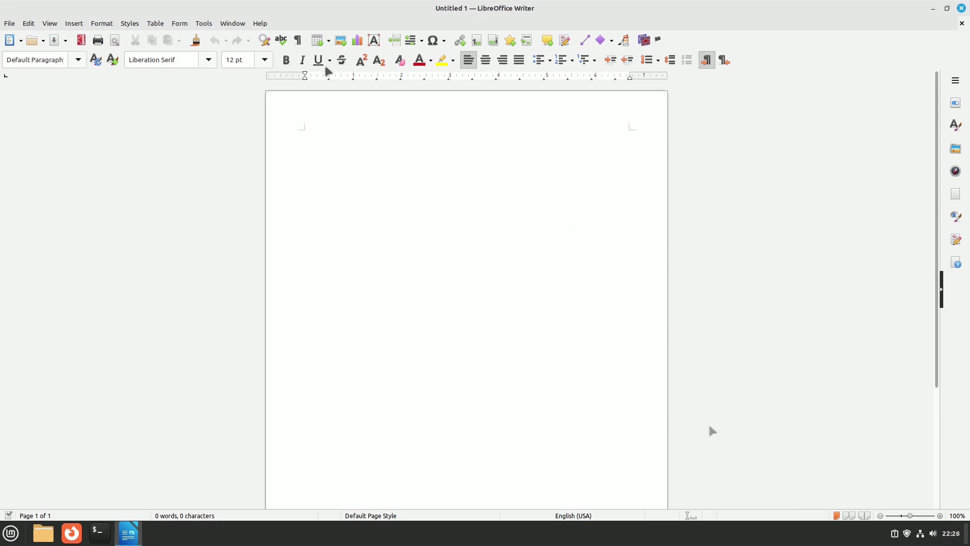
# From the Extension Manager, search the extensions site for 'multisave' and download the latest release
pyautogui.click(200, 23)
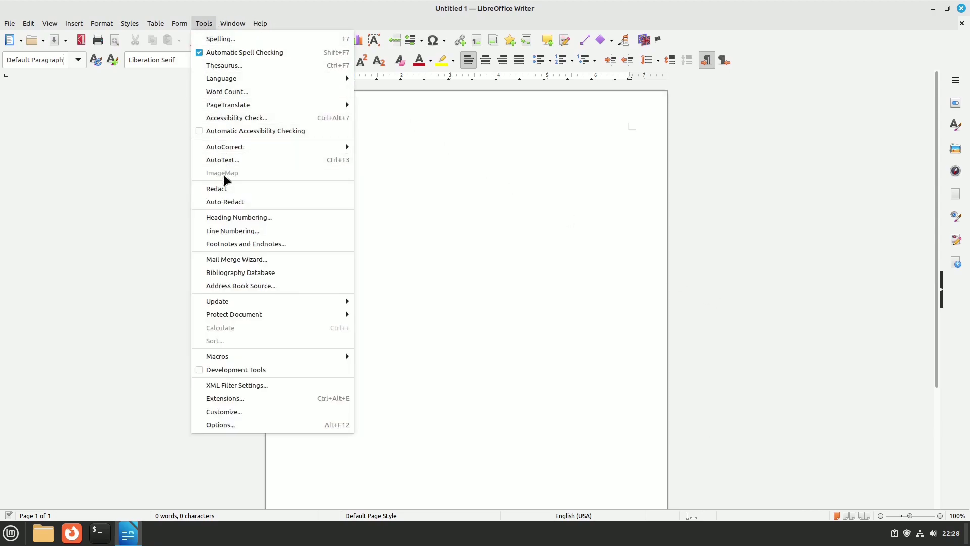
pyautogui.click(230, 399)
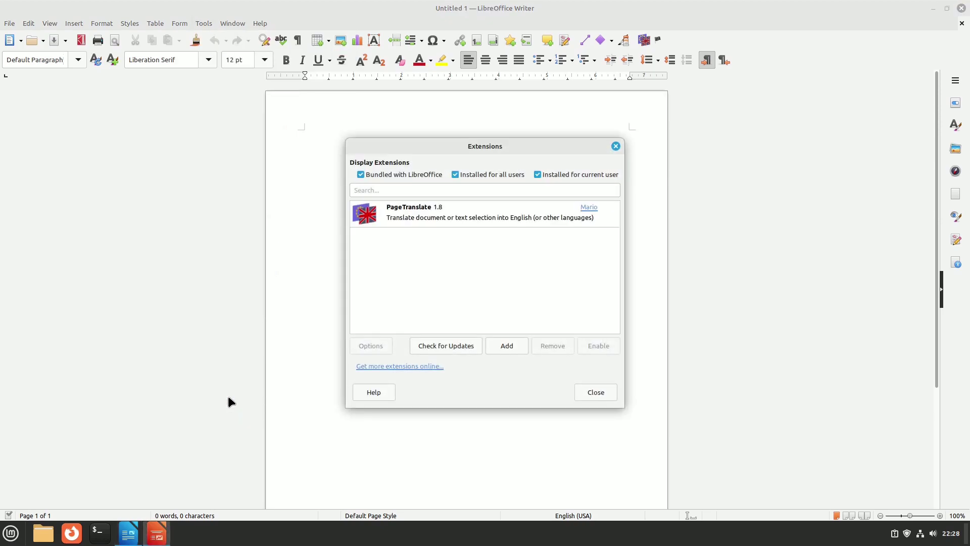
pyautogui.click(440, 368)
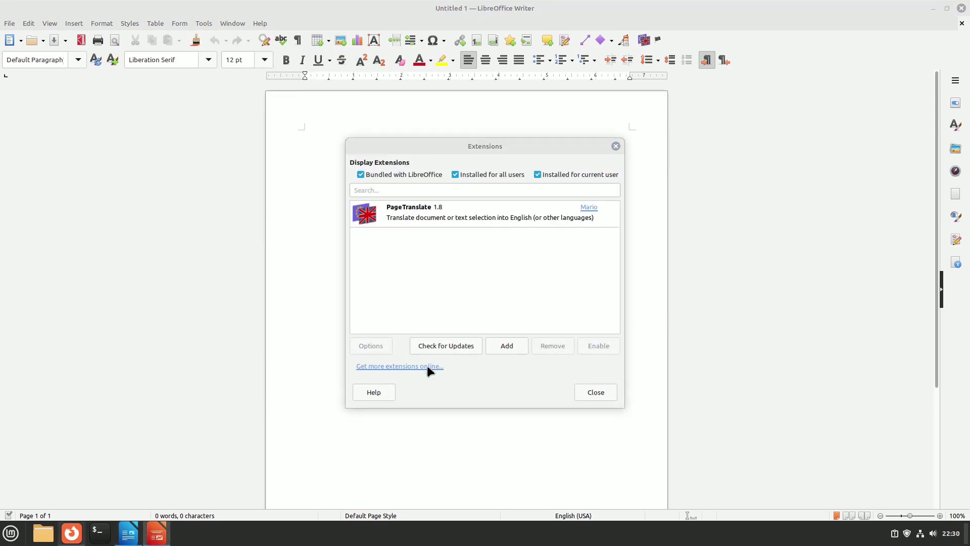
pyautogui.write('multisave')
pyautogui.press('Return')
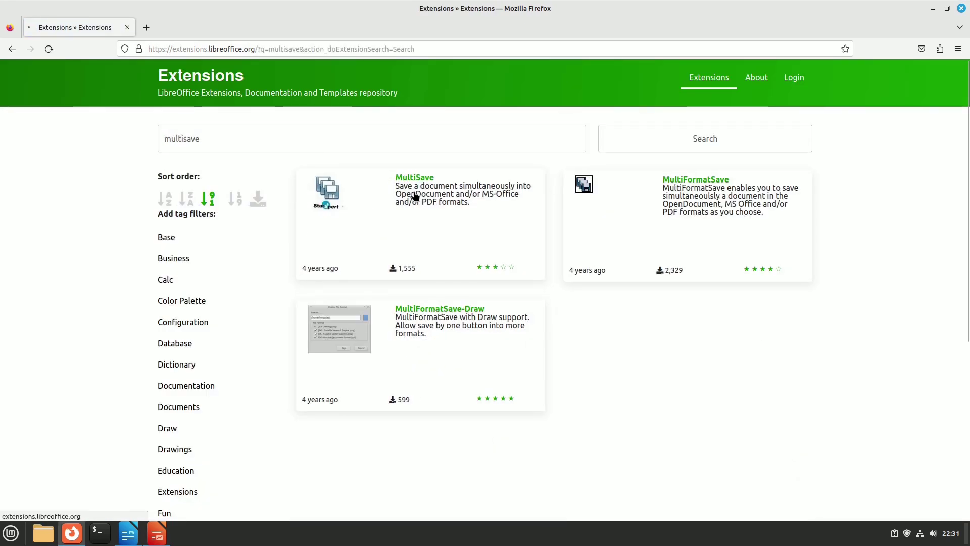
pyautogui.click(414, 180)
pyautogui.click(682, 154)
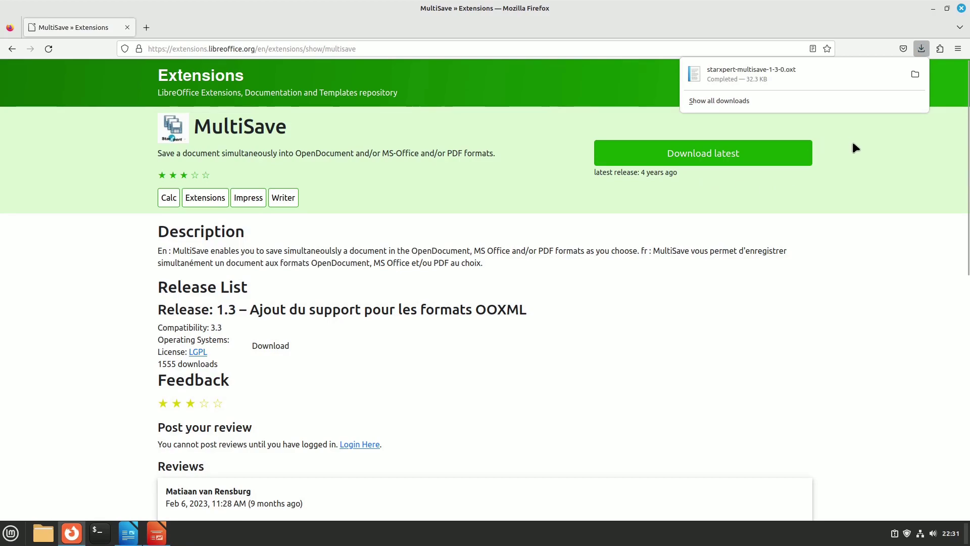
pyautogui.click(852, 142)
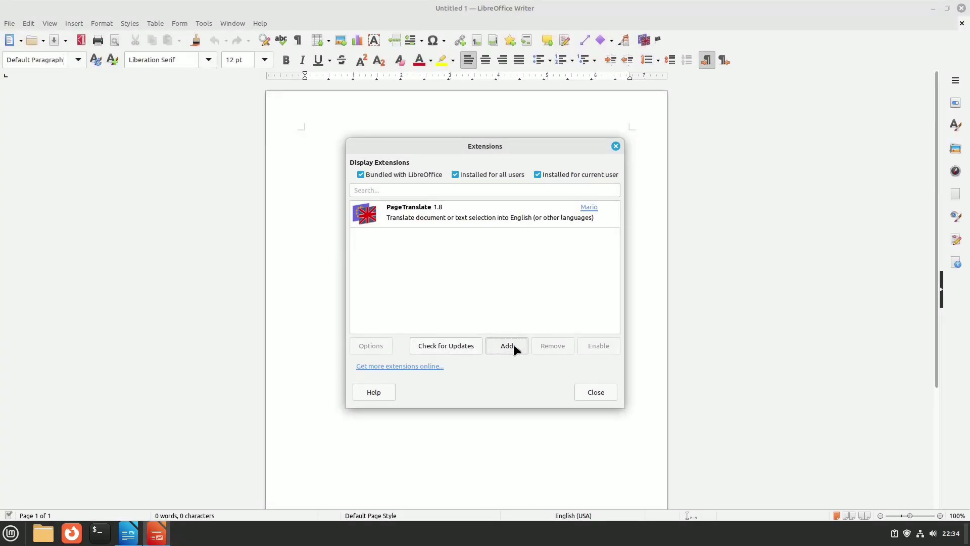
# Add starxpert-multisave-1-3-0.oxt from Downloads in the Extension Manager
pyautogui.click(507, 346)
pyautogui.click(242, 152)
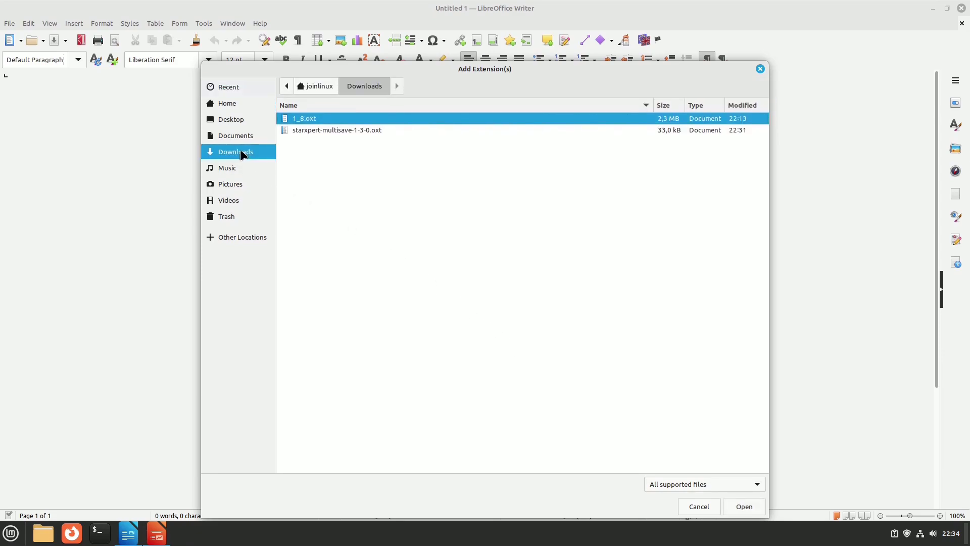
pyautogui.click(314, 134)
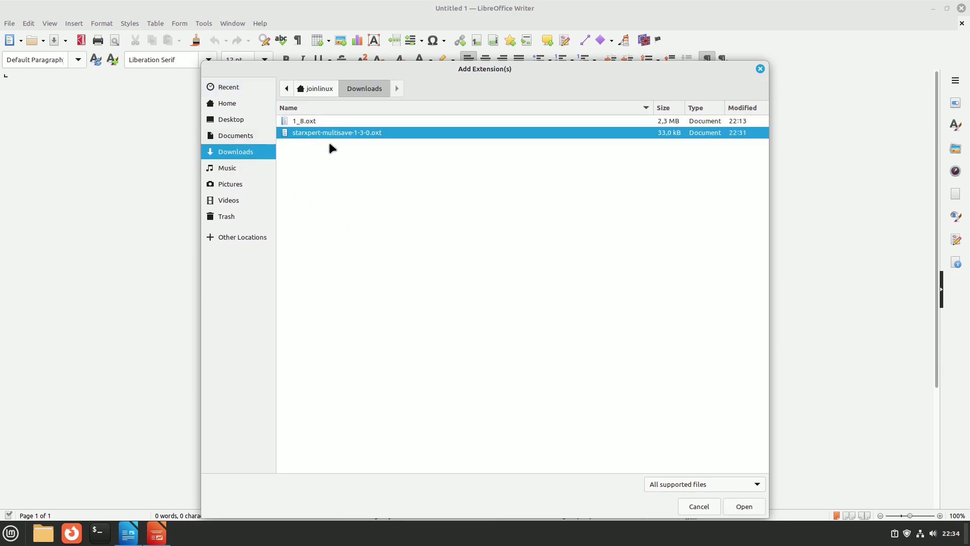
pyautogui.click(744, 507)
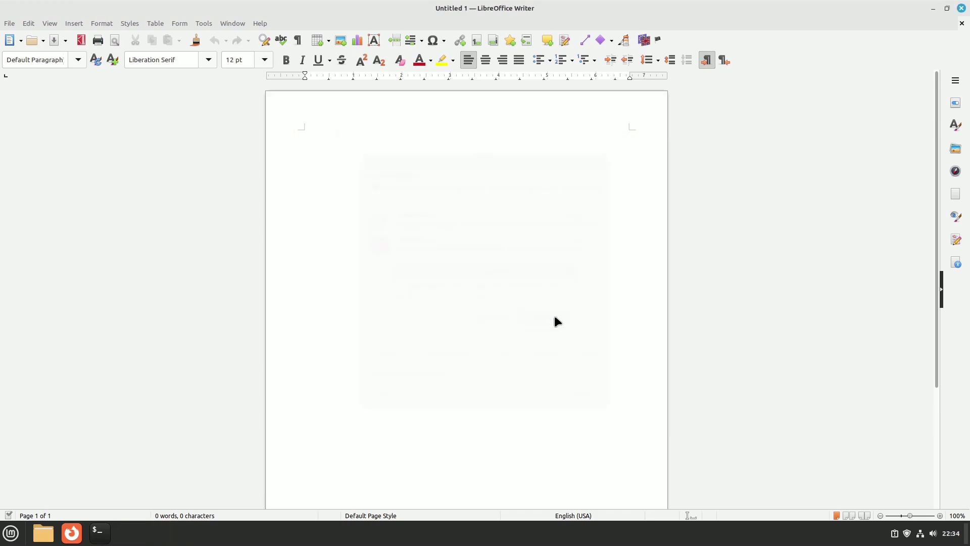
# Restart LibreOffice to activate the MultiSave extension
pyautogui.click(555, 316)
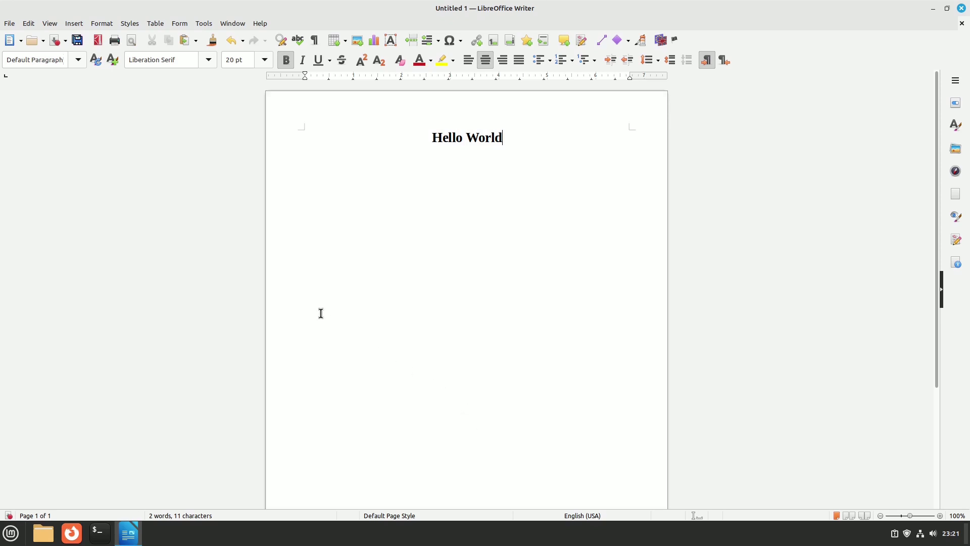
# Save Untitled 1.odt to Documents with a password, then reopen it
pyautogui.click(66, 42)
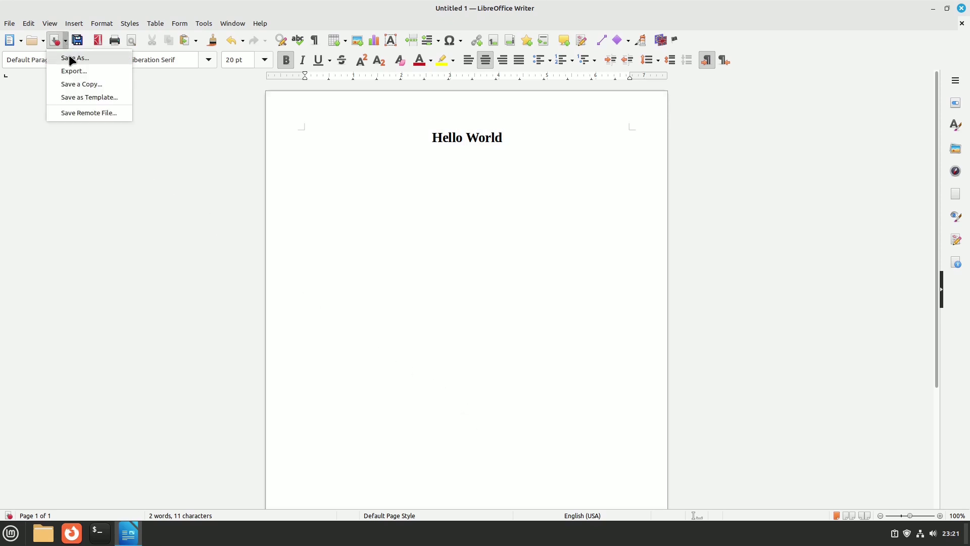
pyautogui.click(71, 58)
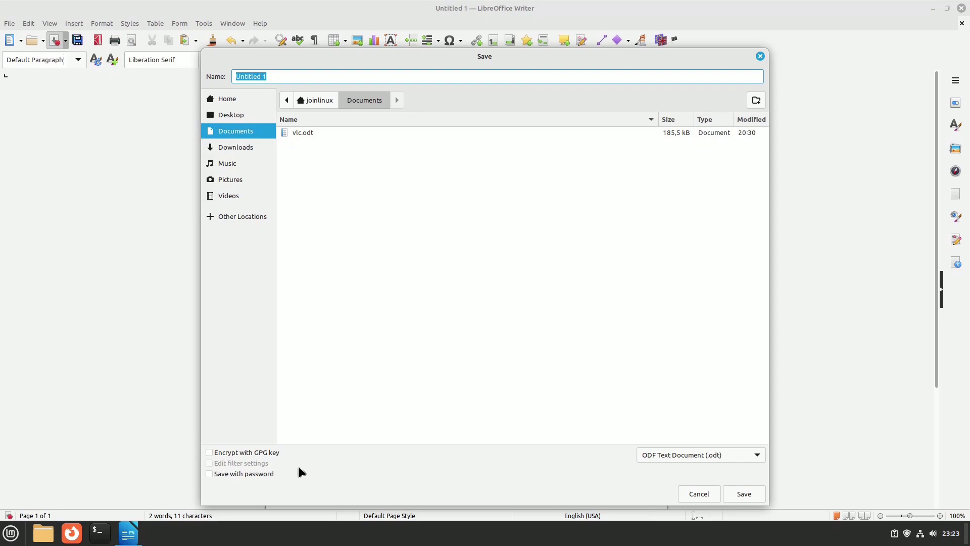
pyautogui.click(212, 474)
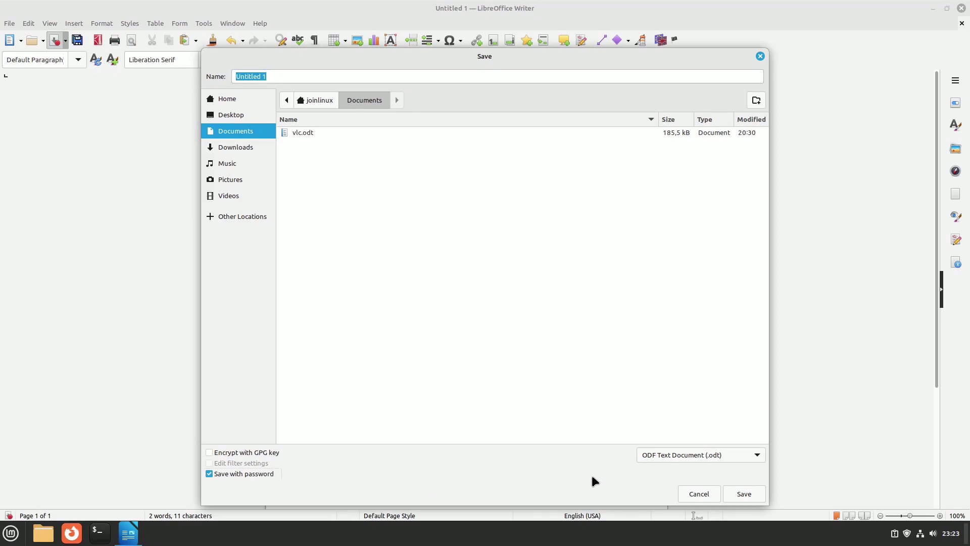
pyautogui.click(744, 493)
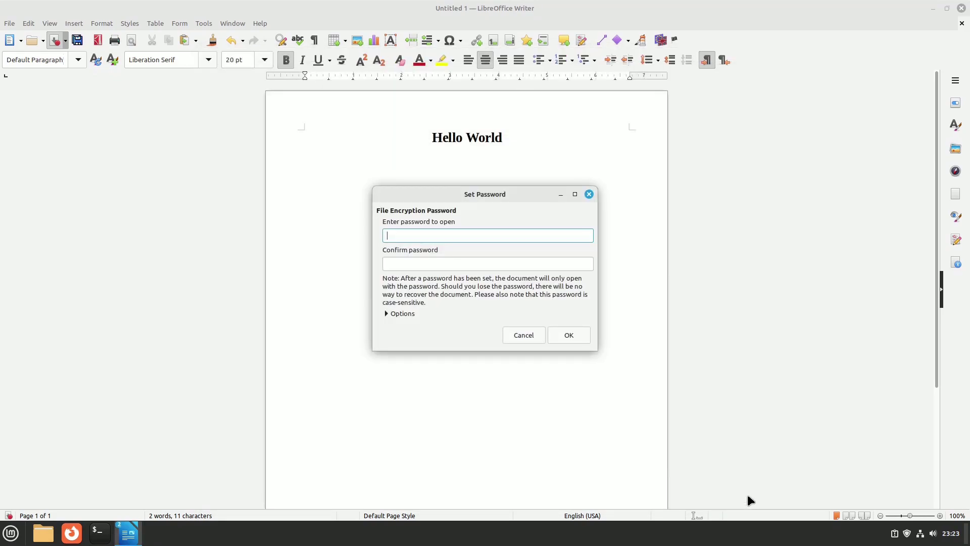
pyautogui.press('Tab')
pyautogui.click(569, 335)
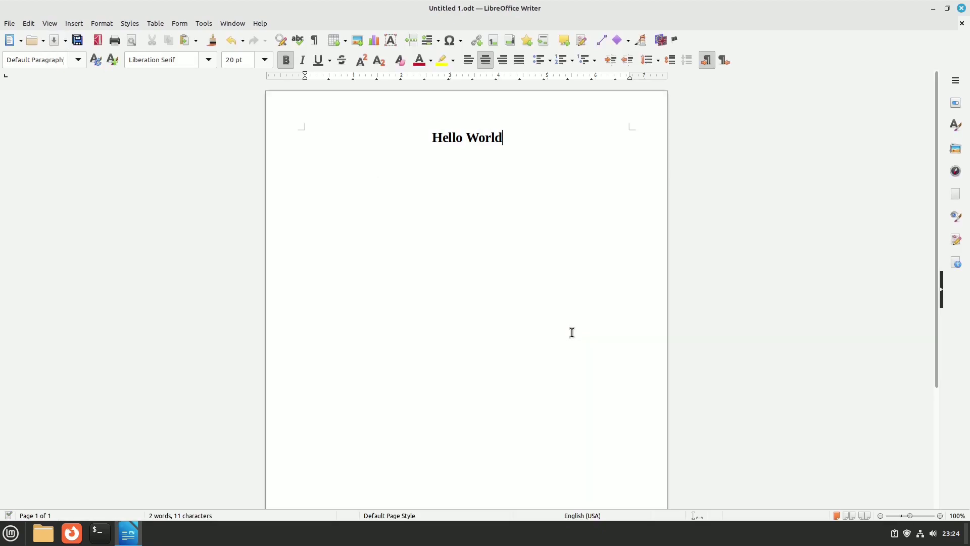
pyautogui.doubleClick(123, 84)
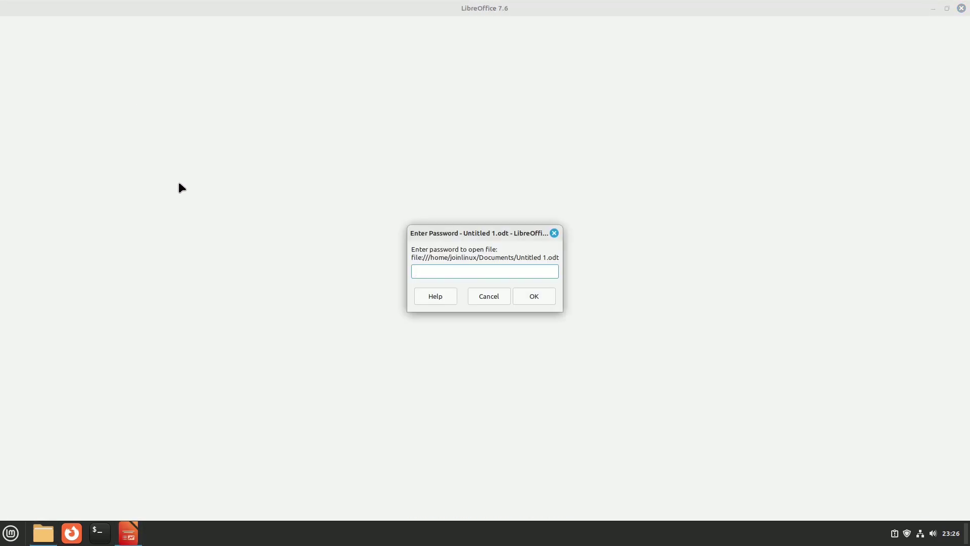
# Submit the password to open the protected Untitled 1.odt
pyautogui.press('Return')
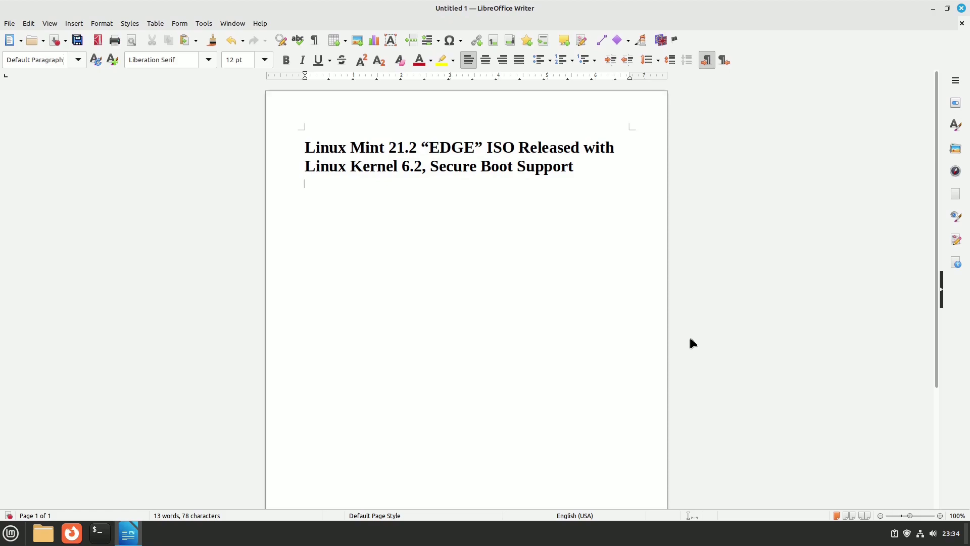
# Add a Heading 2 line below the headline, then Save As with 'Save with password' enabled
pyautogui.press('Return')
pyautogui.hotkey('ctrl', '2')
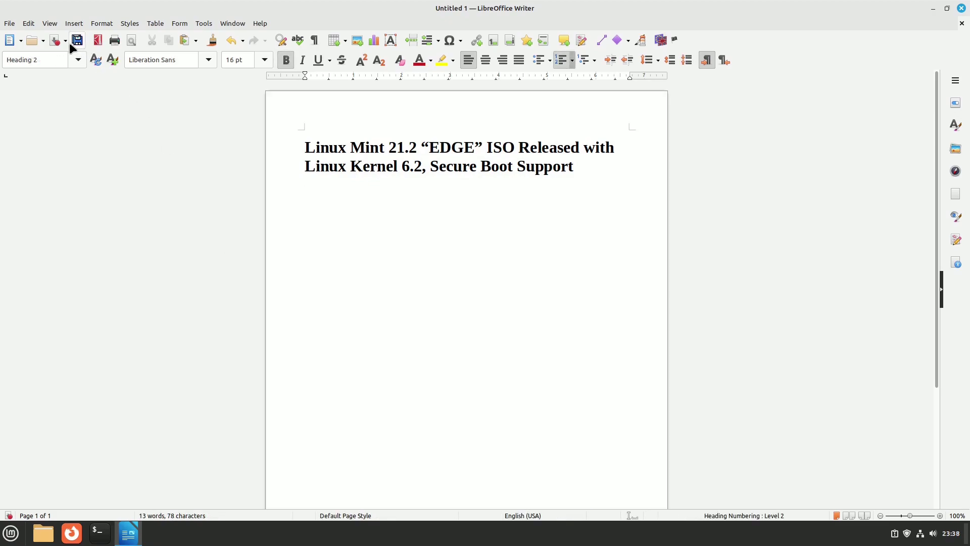
pyautogui.click(67, 44)
pyautogui.click(72, 59)
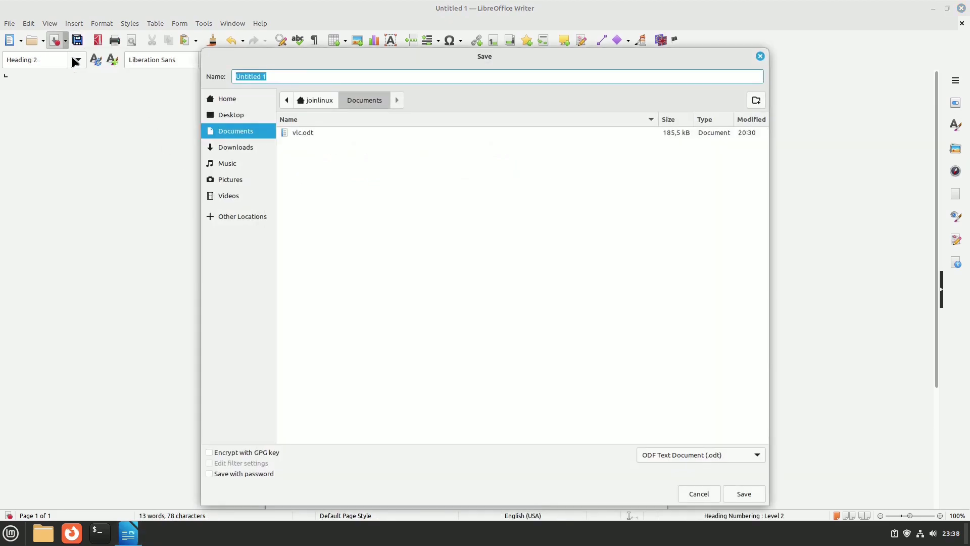
pyautogui.click(222, 473)
pyautogui.click(735, 494)
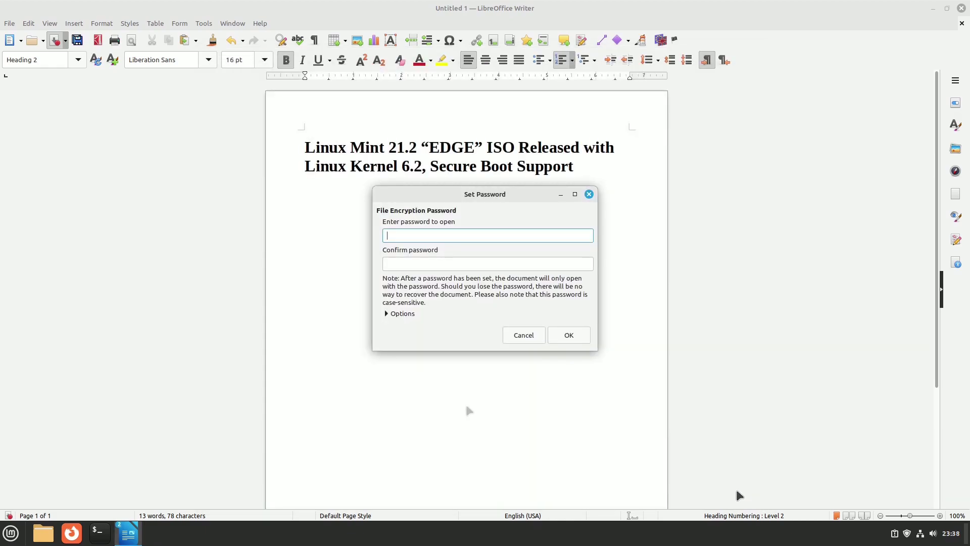
# Tick 'Open file read-only' in the sharing options, save, and reopen Untitled 1.odt
pyautogui.click(401, 314)
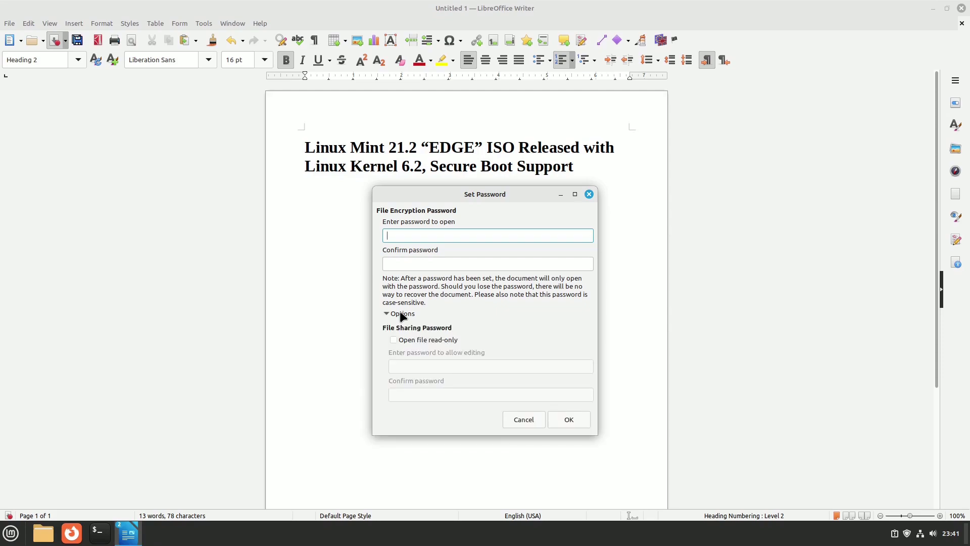
pyautogui.click(392, 341)
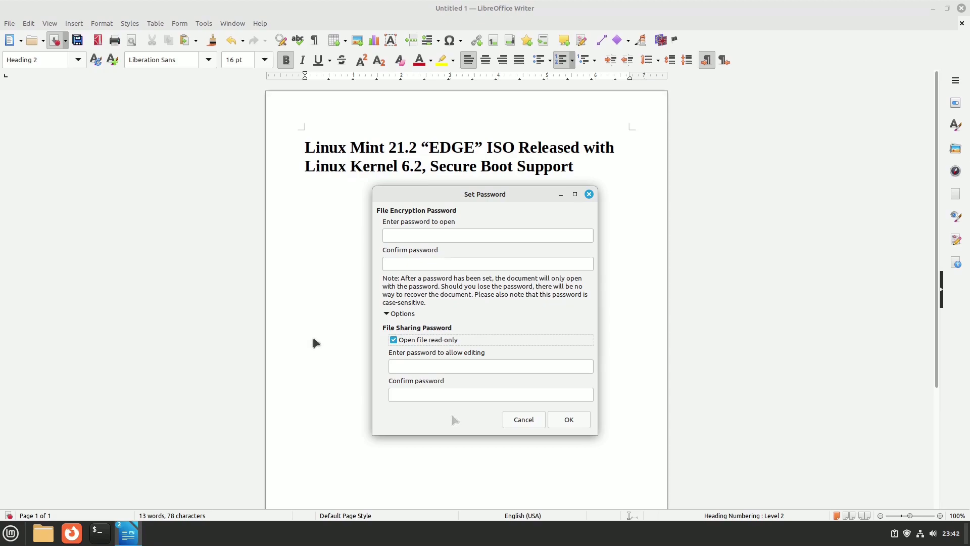
pyautogui.click(567, 420)
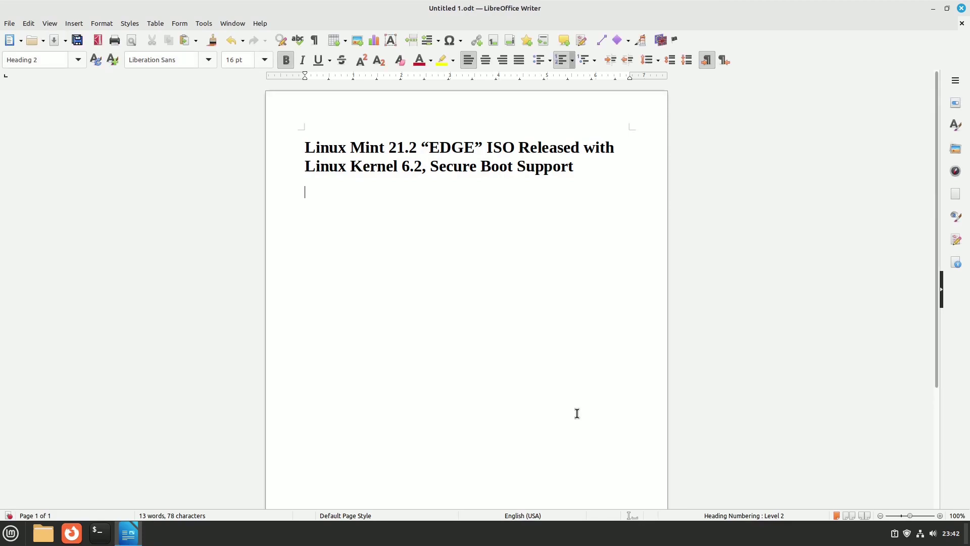
pyautogui.doubleClick(124, 80)
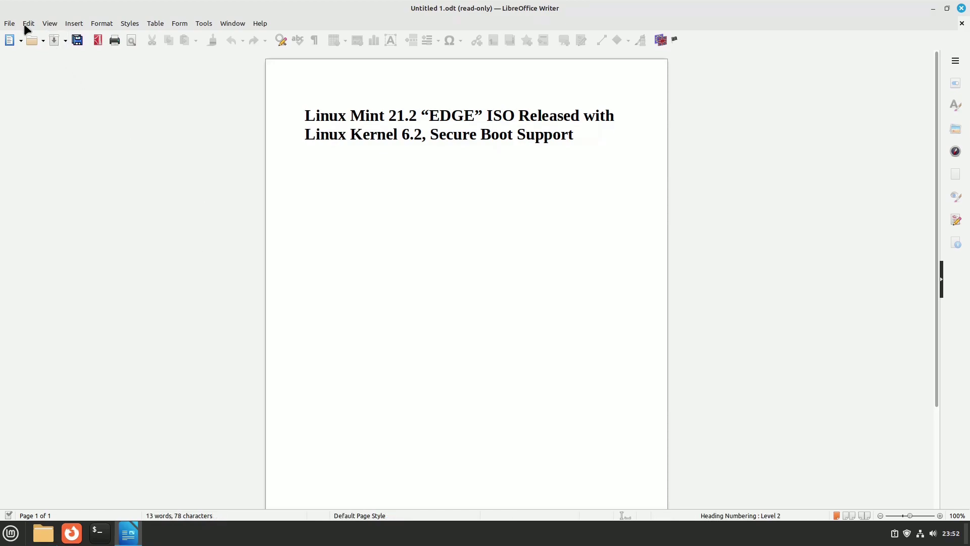
# Switch the read-only document to Edit Mode, then open vlc.odt
pyautogui.click(28, 24)
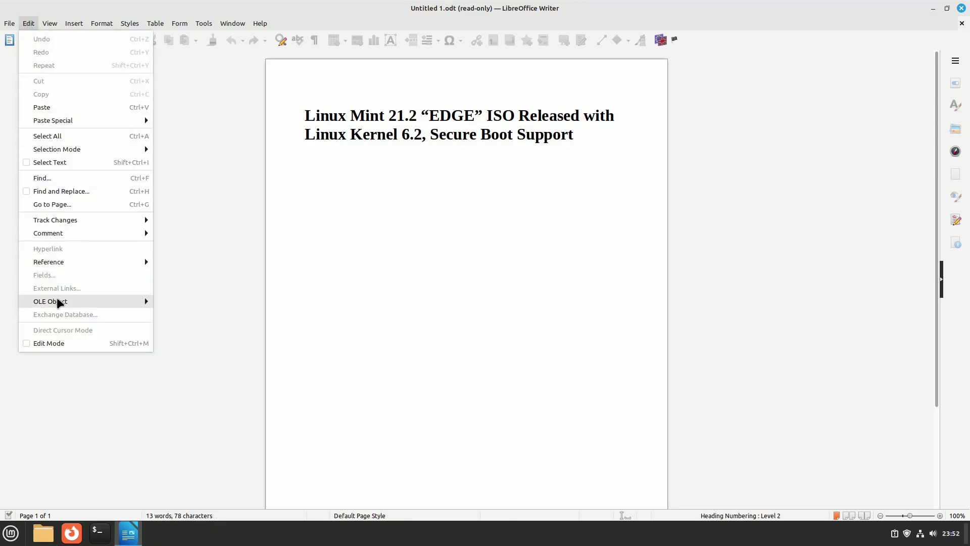
pyautogui.click(48, 343)
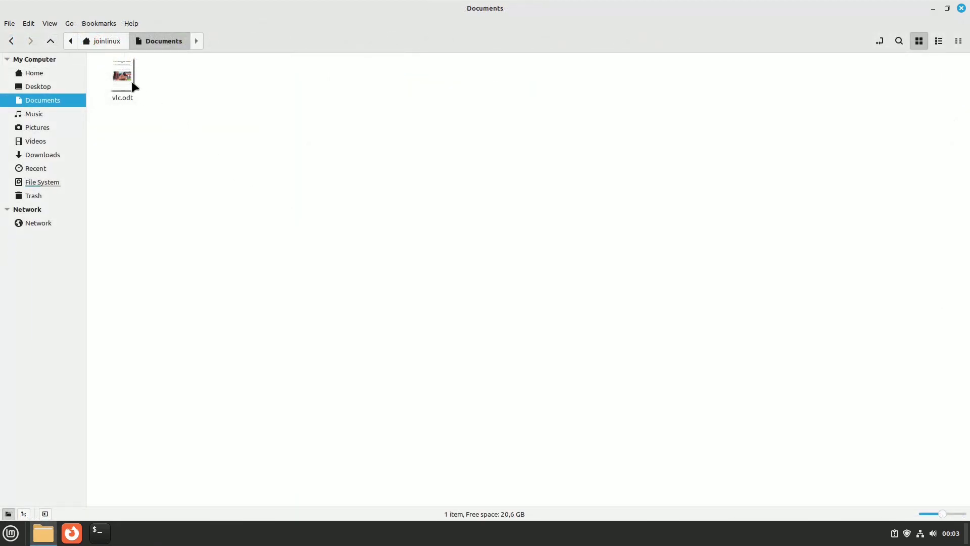
pyautogui.doubleClick(123, 79)
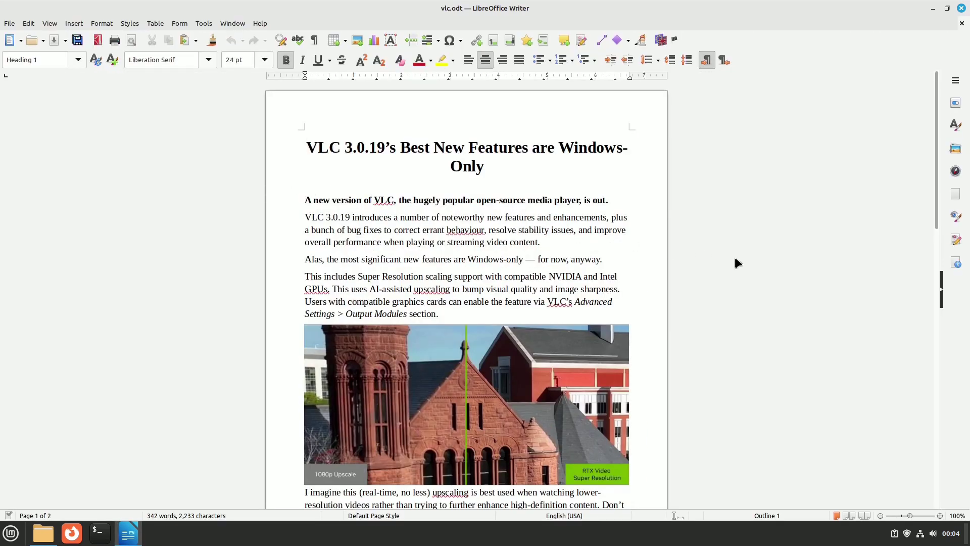
pyautogui.scroll(-7, 763, 263)
pyautogui.scroll(-2, 763, 264)
pyautogui.scroll(-4, 762, 265)
pyautogui.scroll(-2, 763, 264)
pyautogui.scroll(1, 763, 263)
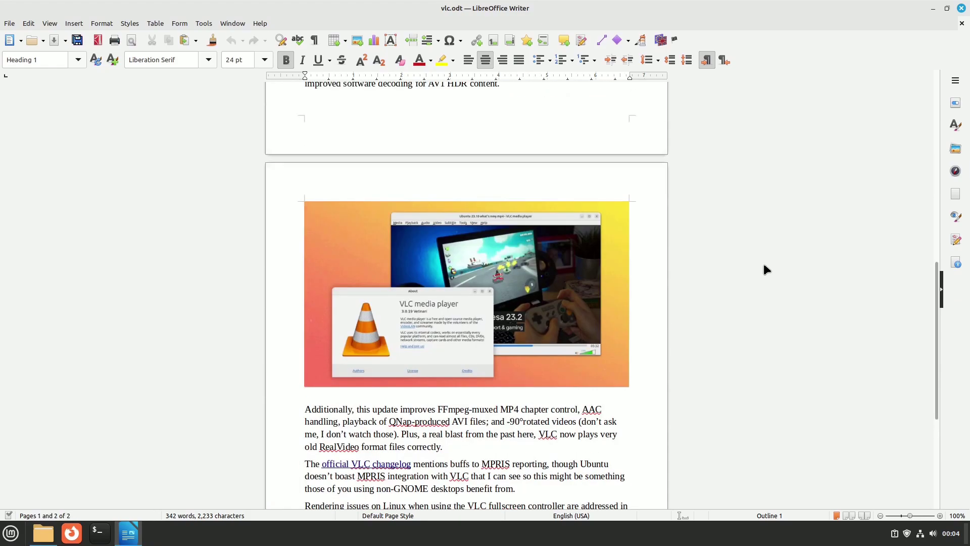
pyautogui.scroll(3, 763, 263)
pyautogui.scroll(4, 763, 262)
pyautogui.scroll(3, 764, 263)
pyautogui.scroll(1, 763, 268)
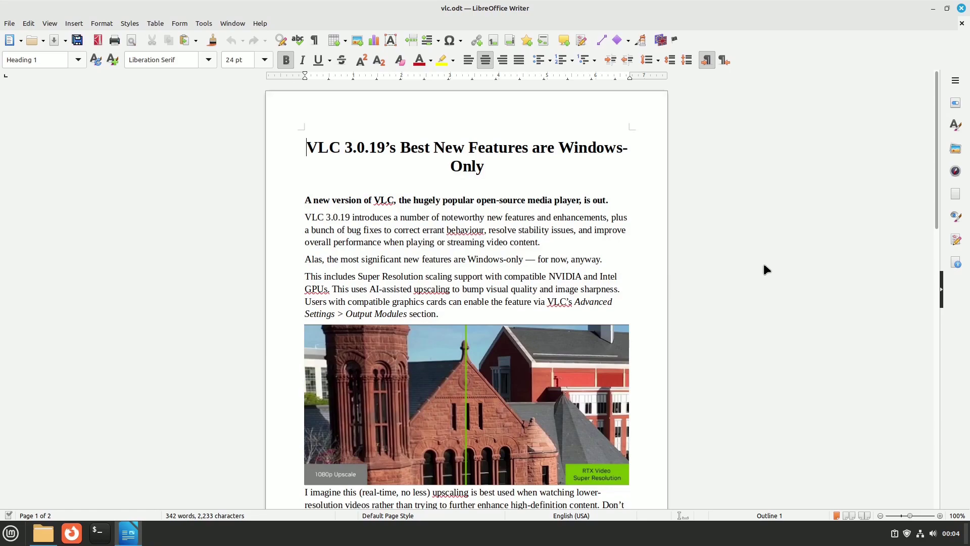
# Enter first and last name under Options > LibreOffice > User Data, then apply and close
pyautogui.press('Down')
pyautogui.press('Down')
pyautogui.click(205, 24)
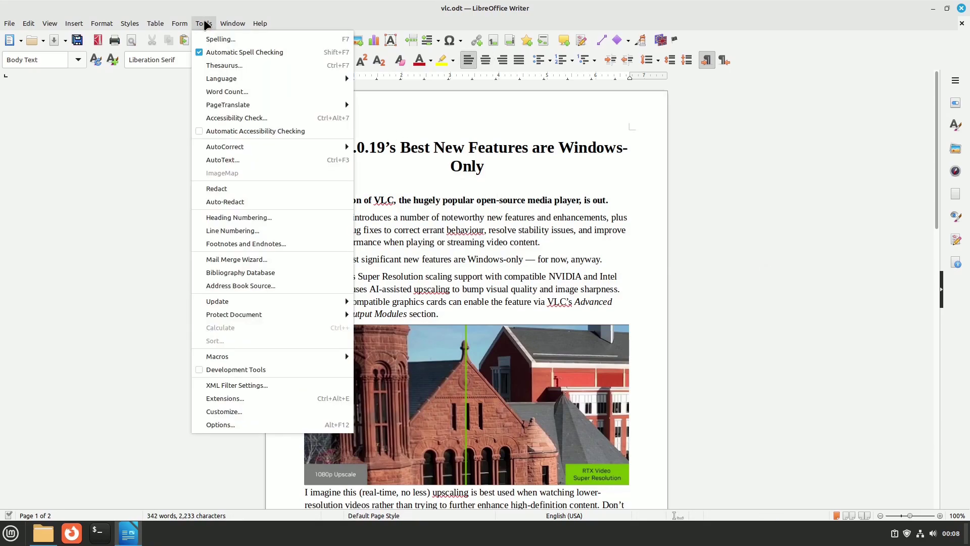
pyautogui.click(224, 424)
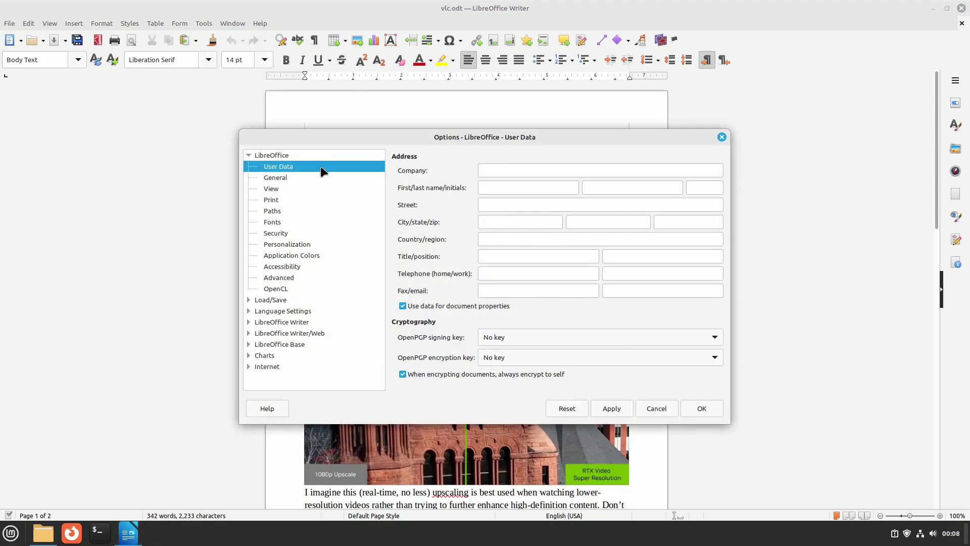
pyautogui.click(502, 187)
pyautogui.write('join')
pyautogui.press('Tab')
pyautogui.write('linux')
pyautogui.click(601, 407)
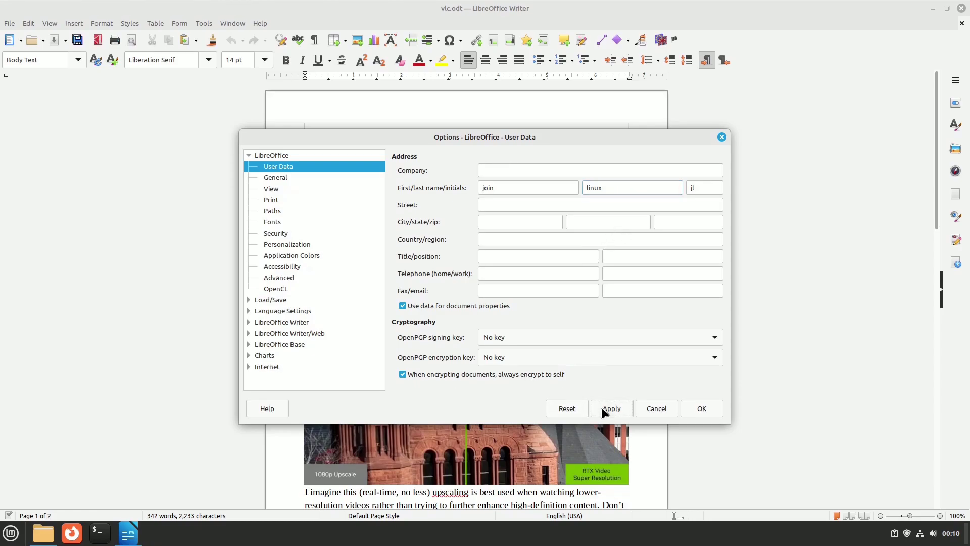
pyautogui.click(698, 407)
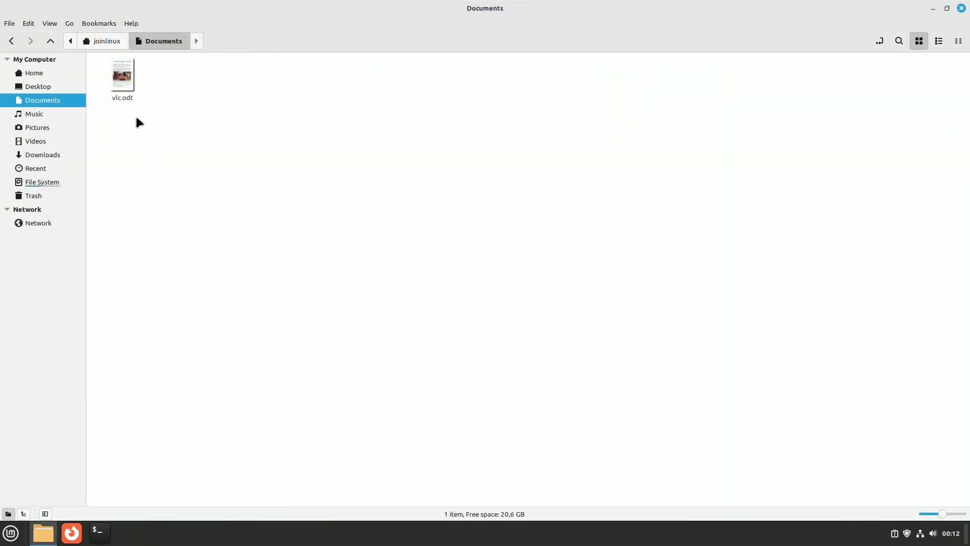
# Open vlc.odt in Writer from Nemo's Documents folder
pyautogui.doubleClick(122, 79)
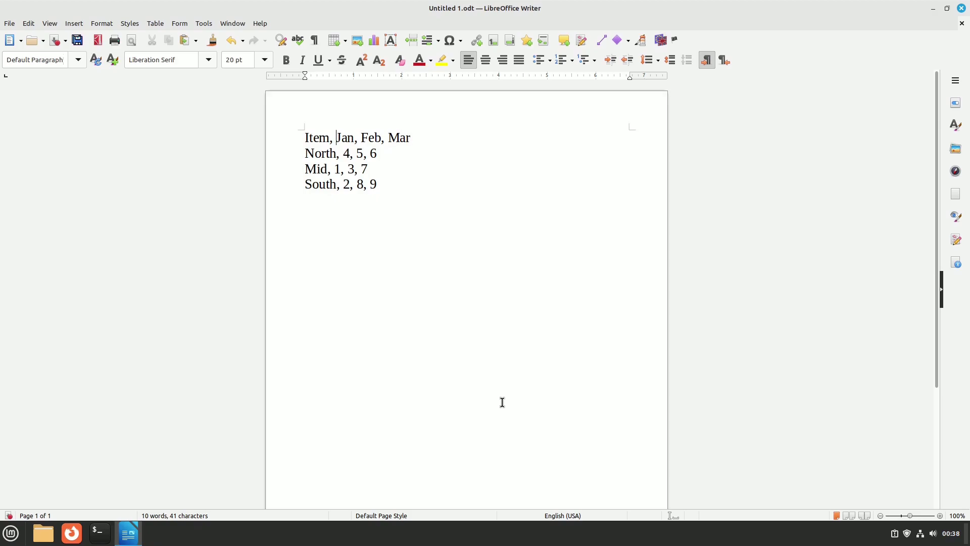
# Convert all four lines to a table using comma as the separator, then move below it
pyautogui.hotkey('ctrl', 'a')
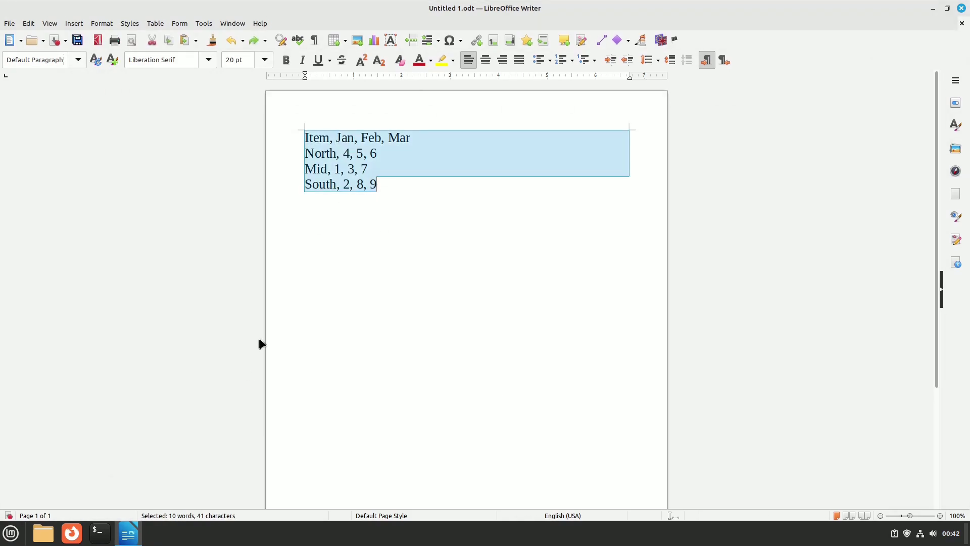
pyautogui.click(156, 23)
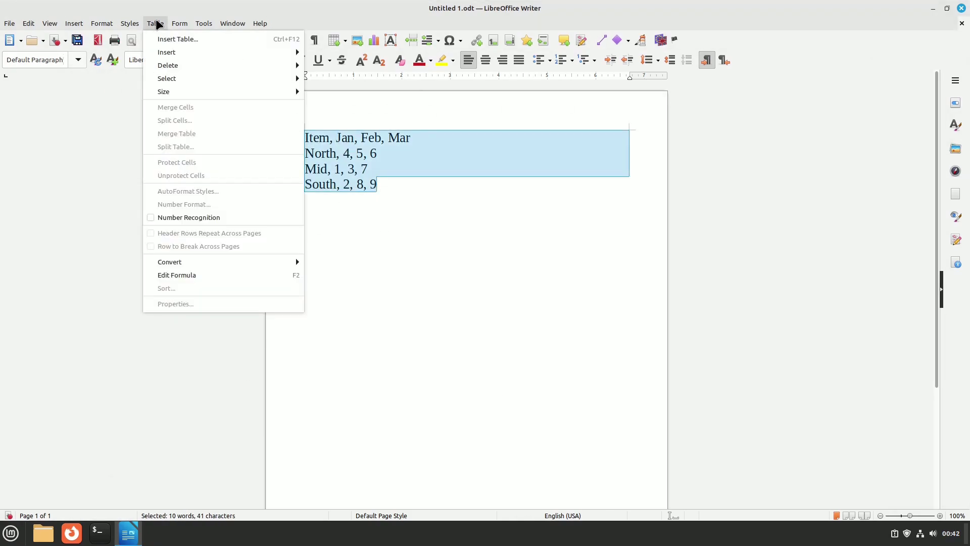
pyautogui.moveTo(170, 261)
pyautogui.click(329, 264)
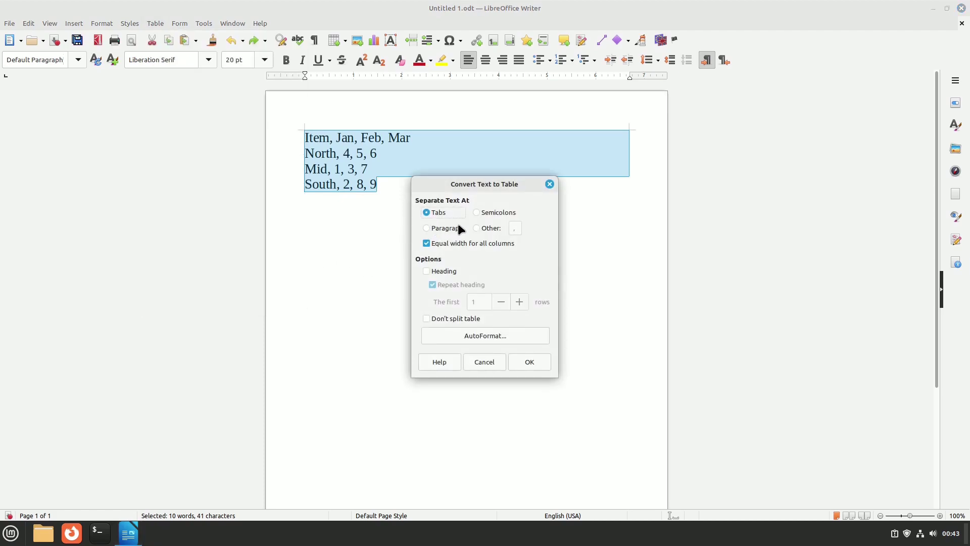
pyautogui.click(477, 229)
pyautogui.click(529, 362)
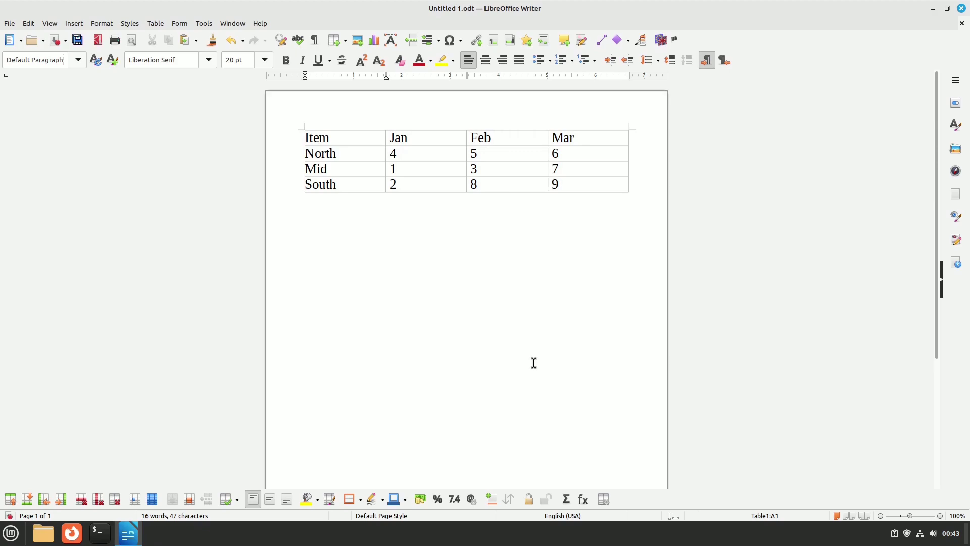
pyautogui.click(274, 387)
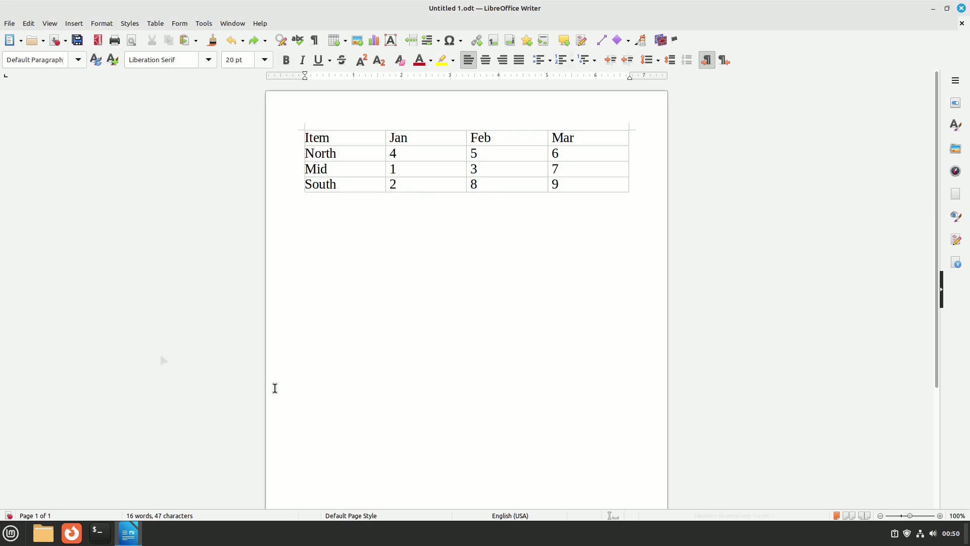
# Enable 'Embed fonts in the document' and 'Only embed fonts that are used' in File > Properties > Font
pyautogui.hotkey('ctrl', '2')
pyautogui.click(9, 23)
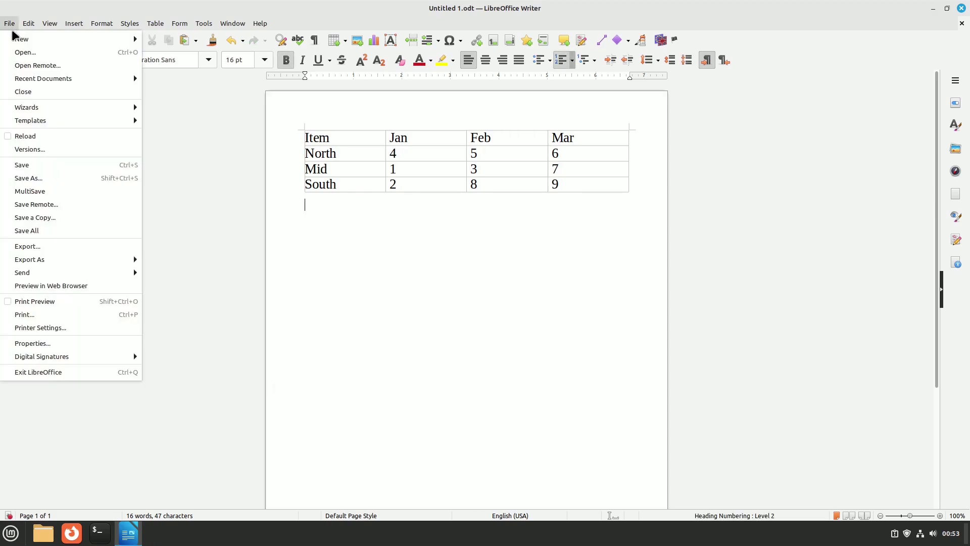
pyautogui.click(32, 343)
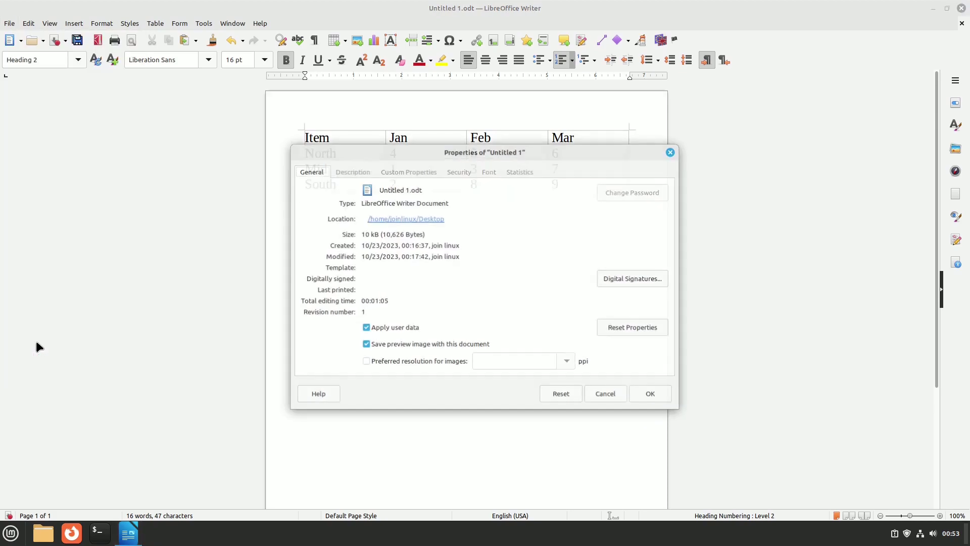
pyautogui.click(489, 173)
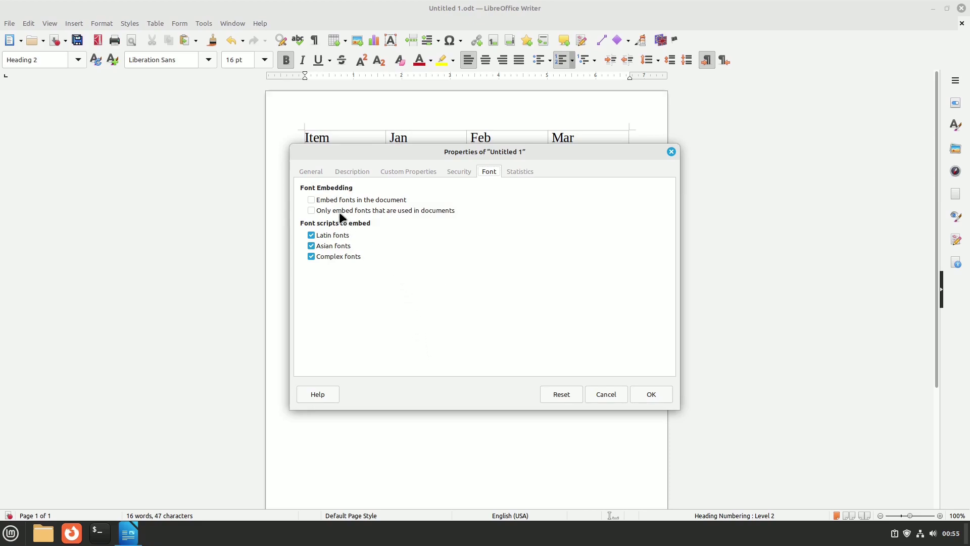
pyautogui.click(312, 200)
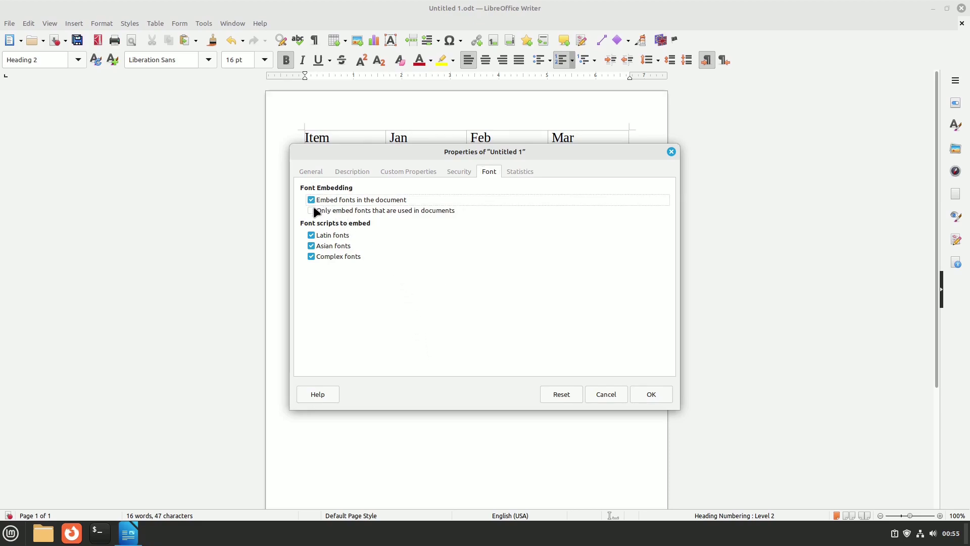
pyautogui.click(311, 211)
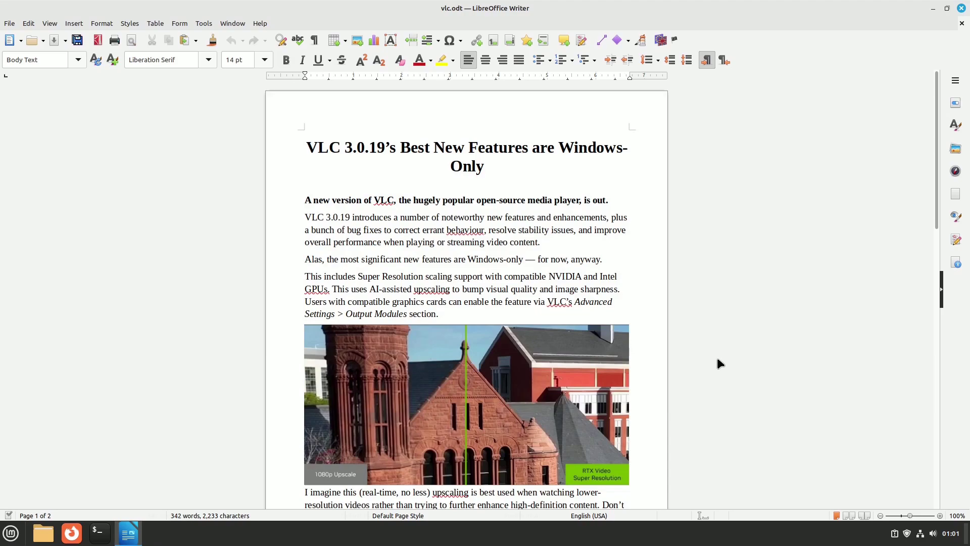
# Undo the last edit and run Tools > Accessibility Check on vlc.odt
pyautogui.hotkey('ctrl', 'z')
pyautogui.click(206, 25)
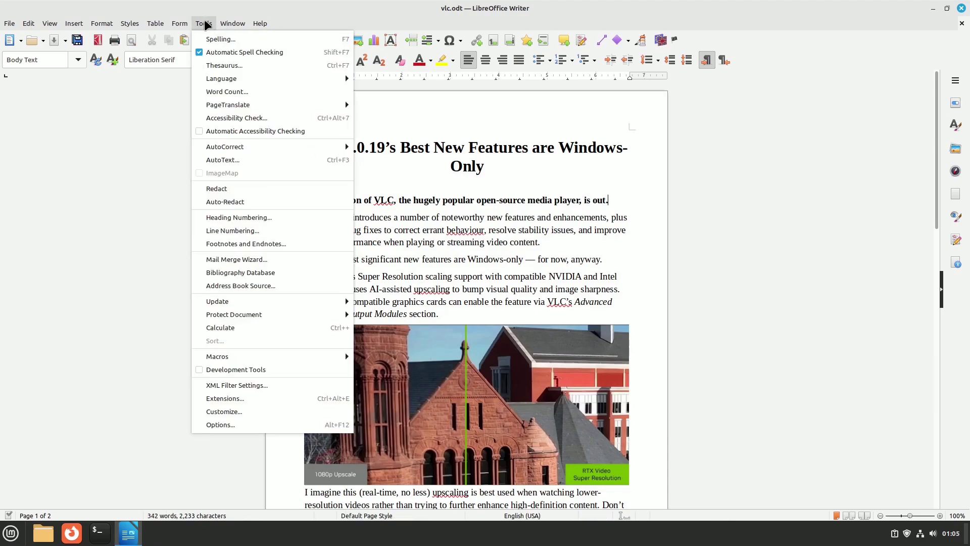
pyautogui.click(255, 119)
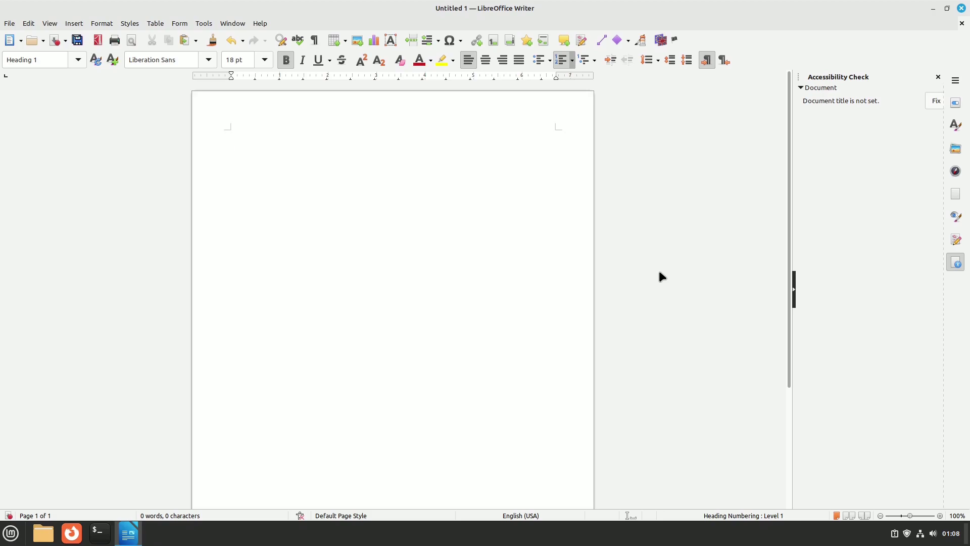
# Choose Sifr as the icon theme in Options > LibreOffice > View
pyautogui.click(202, 22)
pyautogui.click(243, 424)
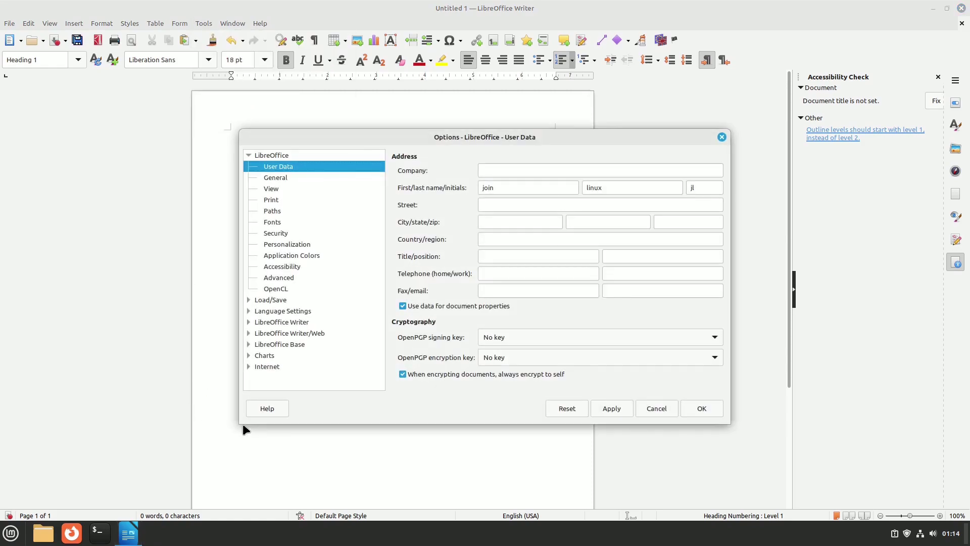
pyautogui.click(271, 192)
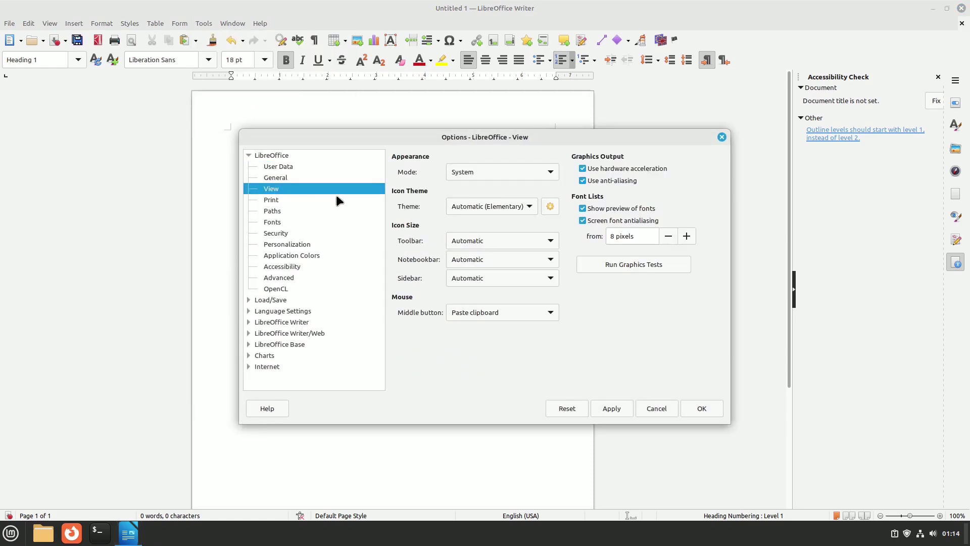
pyautogui.click(530, 206)
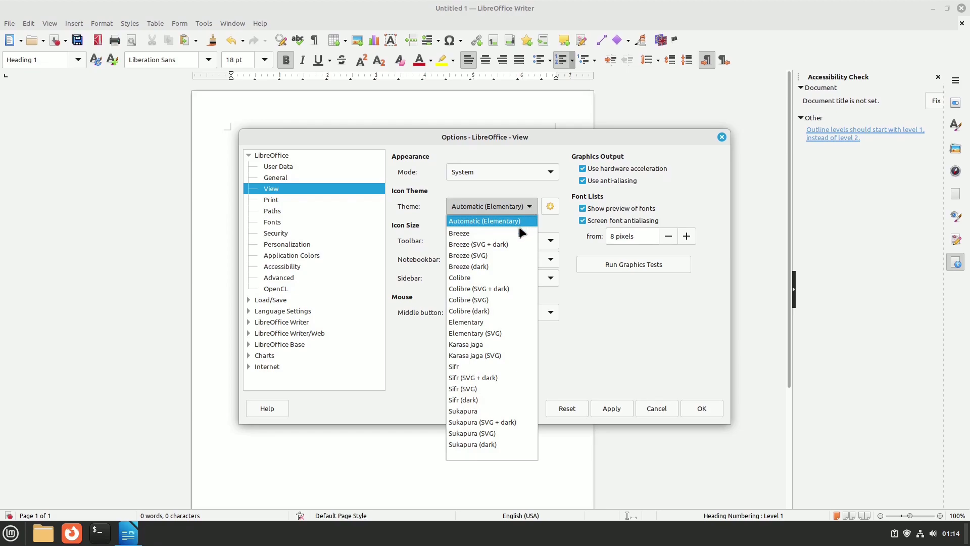
pyautogui.click(493, 366)
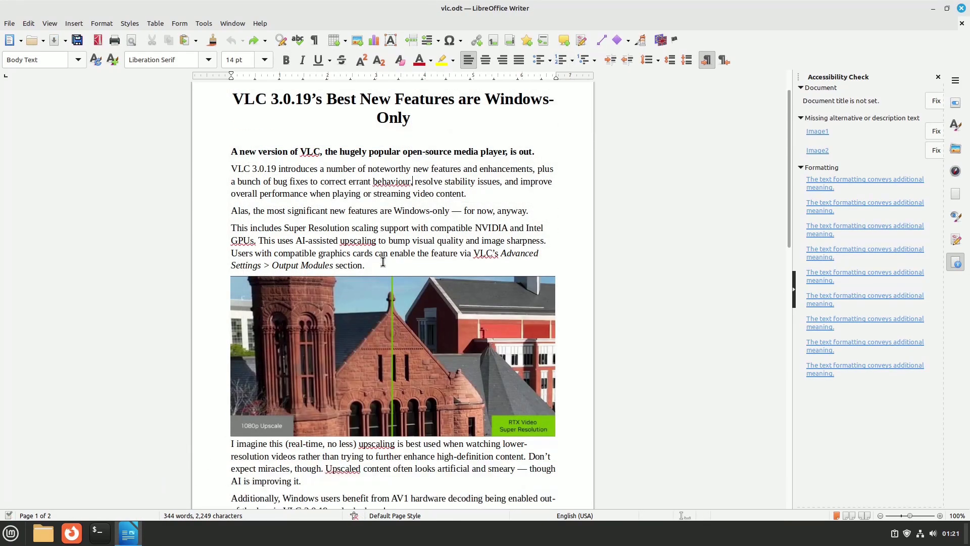
pyautogui.scroll(-4, 383, 263)
pyautogui.scroll(-8, 383, 262)
pyautogui.scroll(-6, 394, 280)
pyautogui.scroll(-1, 400, 289)
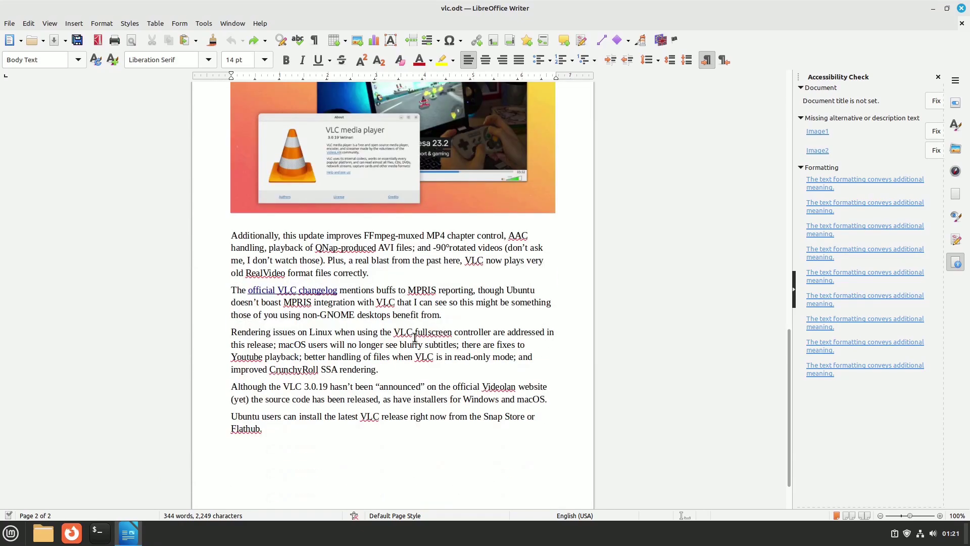
pyautogui.scroll(1, 414, 334)
pyautogui.scroll(3, 414, 337)
pyautogui.scroll(6, 415, 338)
pyautogui.scroll(4, 414, 338)
pyautogui.scroll(2, 417, 326)
pyautogui.scroll(2, 420, 314)
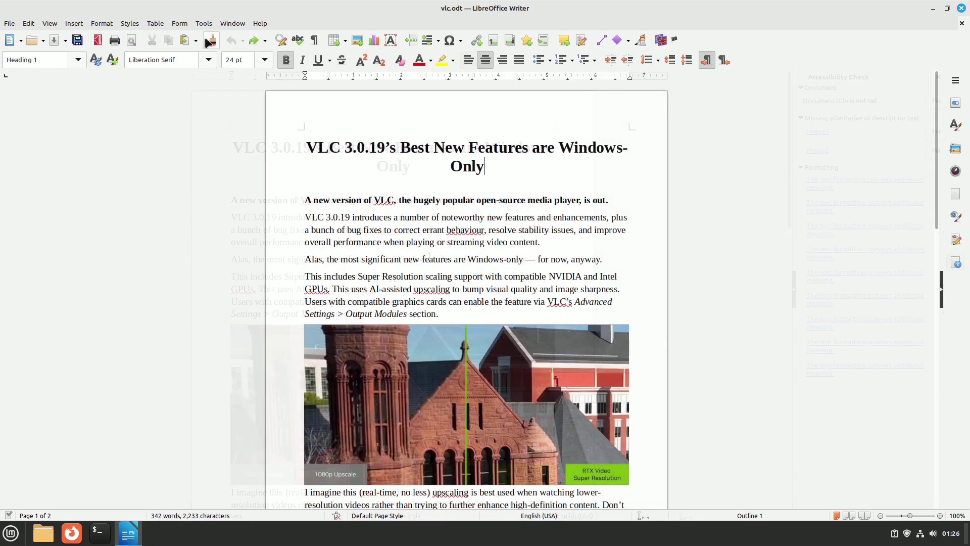
# Set Middle button to Automatic scrolling in Options > View, then autoscroll the document by middle-clicking
pyautogui.click(203, 23)
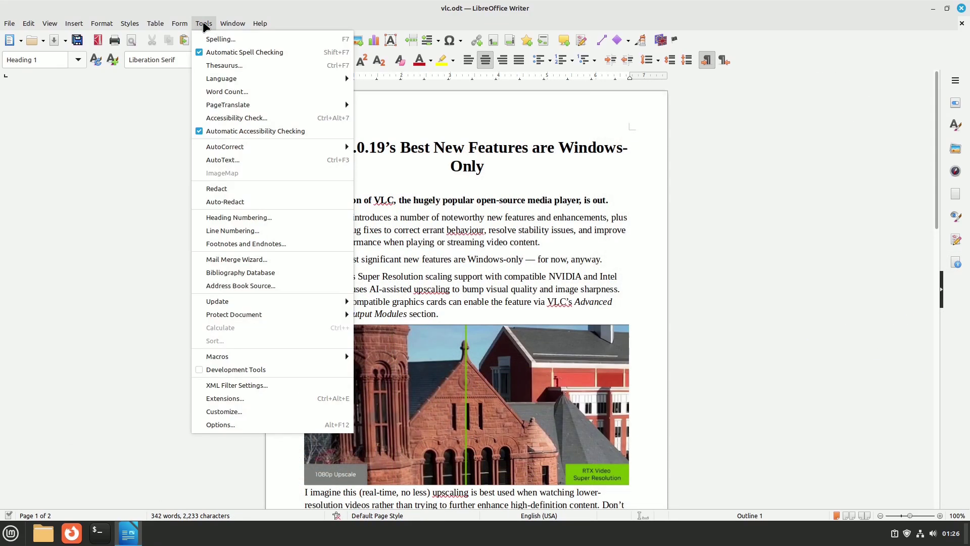
pyautogui.click(232, 424)
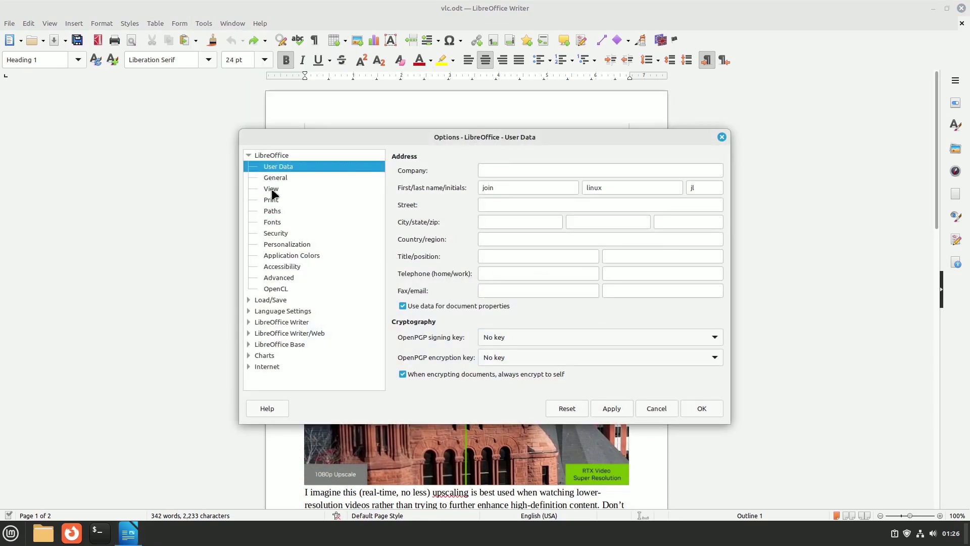
pyautogui.click(272, 189)
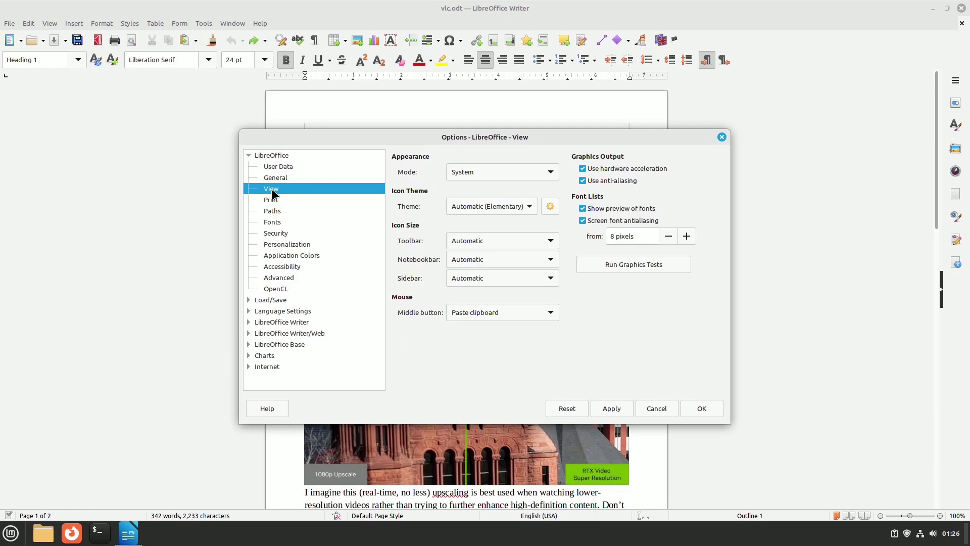
pyautogui.click(514, 316)
pyautogui.click(537, 337)
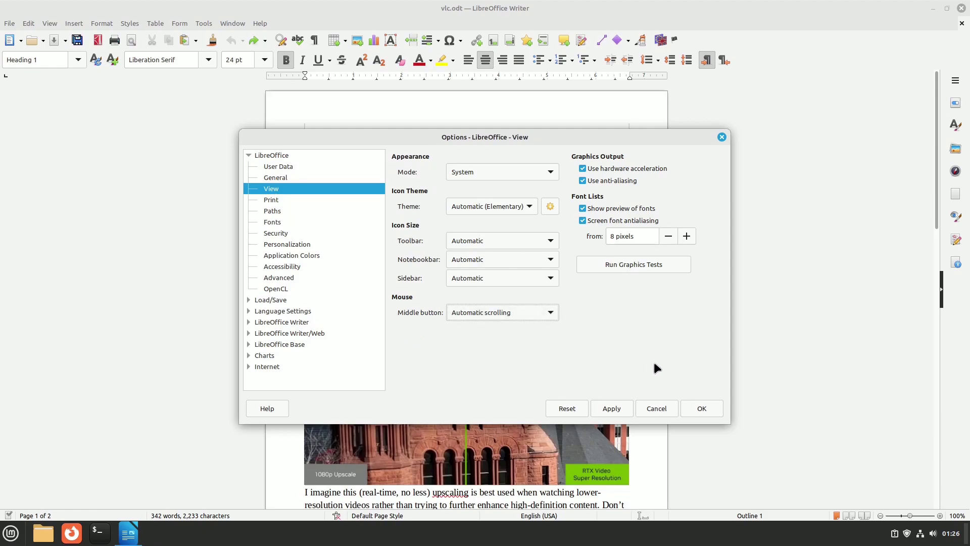
pyautogui.click(701, 409)
pyautogui.middleClick(479, 221)
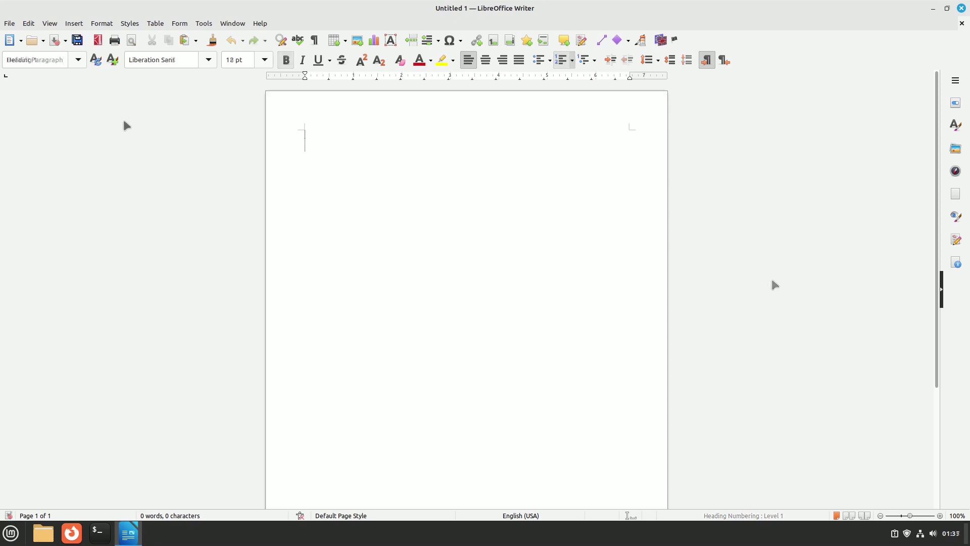
# Apply the Tabbed user interface layout to Writer from View > User Interface
pyautogui.click(53, 26)
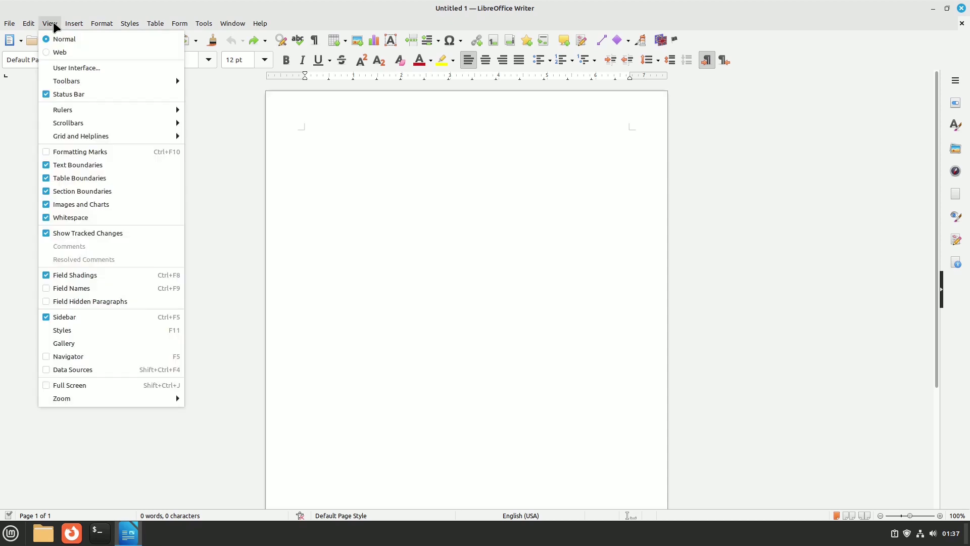
pyautogui.click(78, 68)
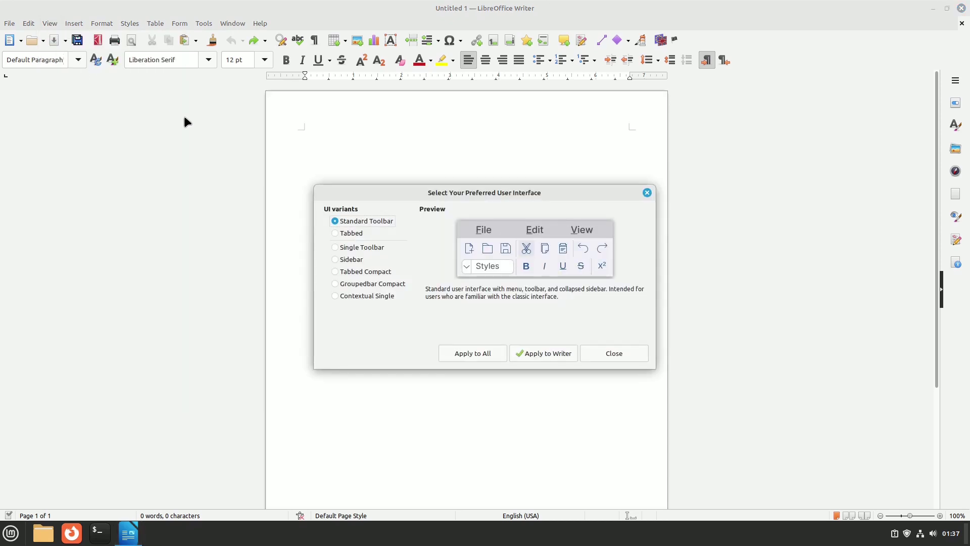
pyautogui.click(338, 235)
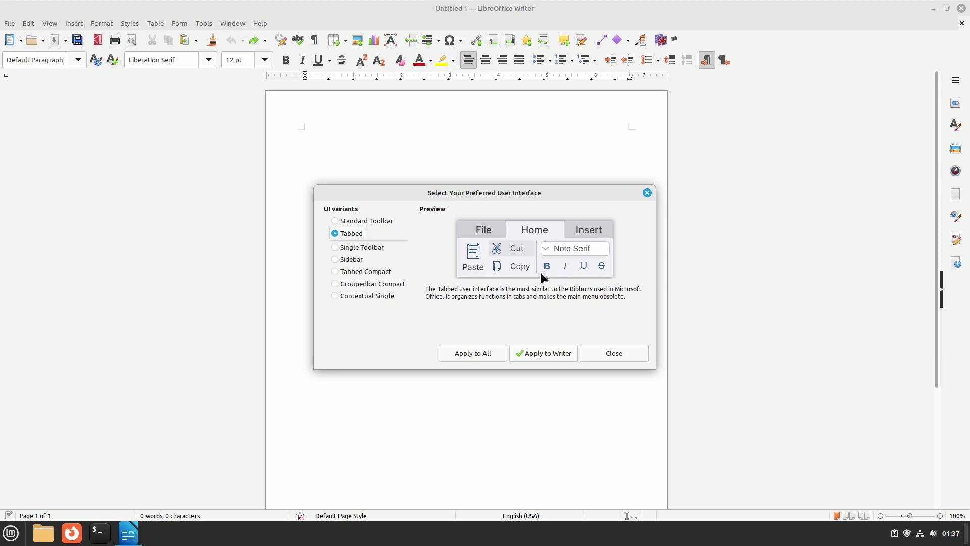
pyautogui.click(558, 359)
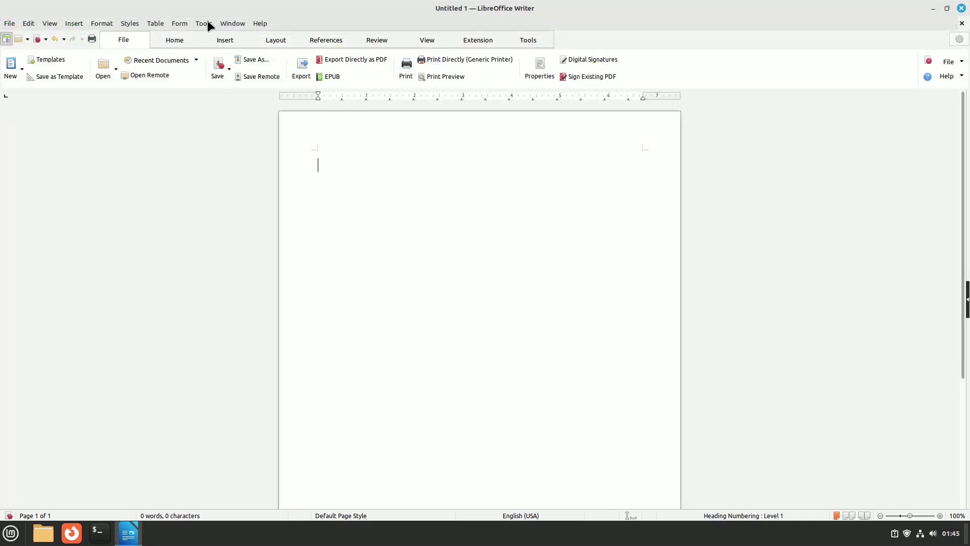
# In Customize, add the Add Text Box command to the Comment context menu
pyautogui.click(205, 24)
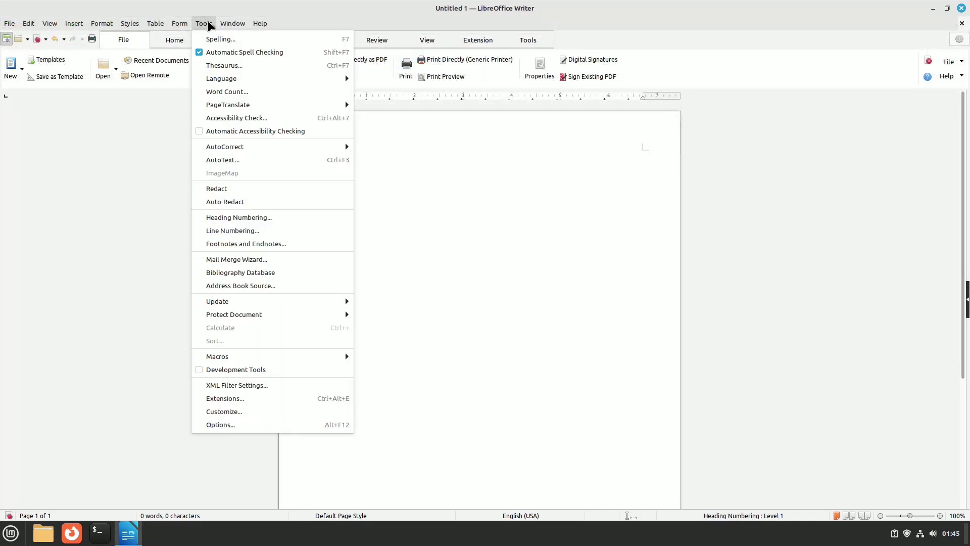
pyautogui.click(242, 411)
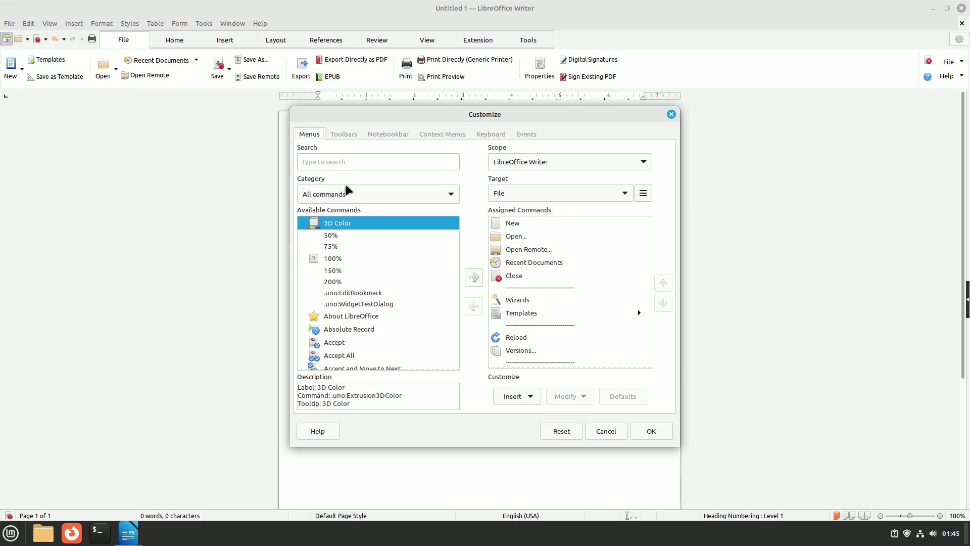
pyautogui.click(450, 135)
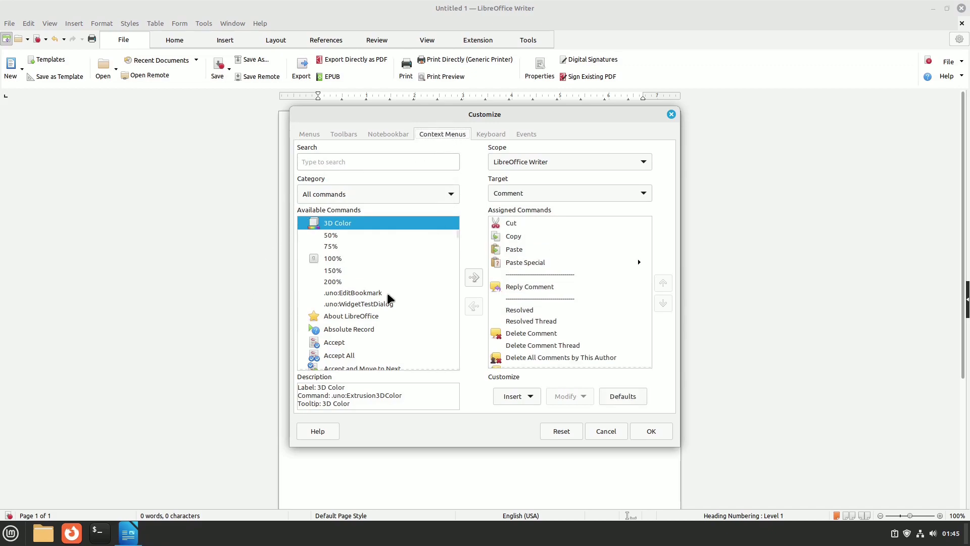
pyautogui.scroll(-1, 389, 299)
pyautogui.scroll(-2, 385, 299)
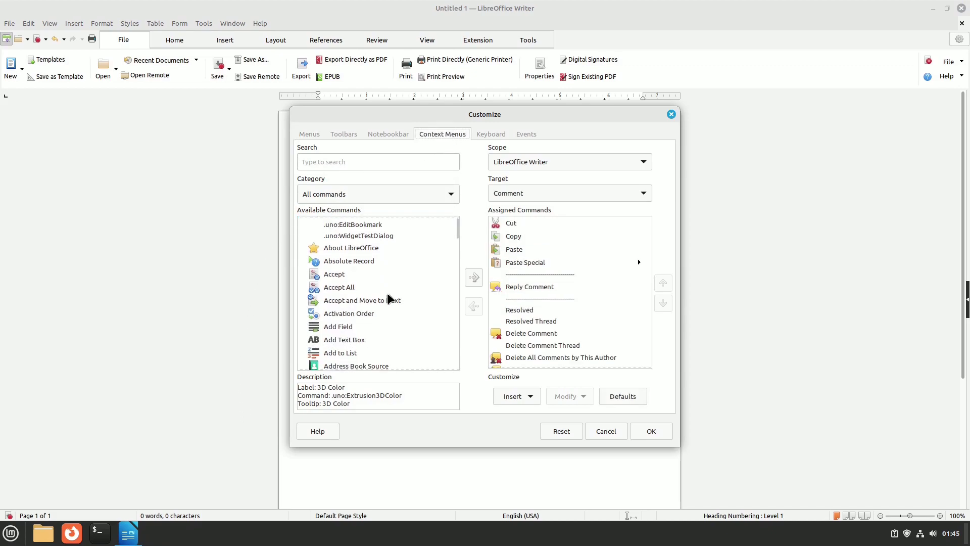
pyautogui.click(355, 343)
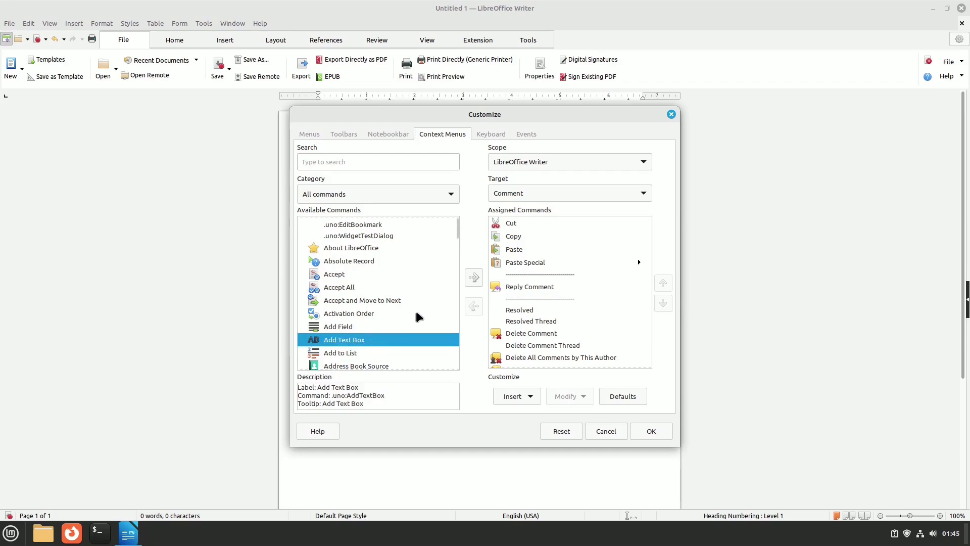
pyautogui.click(474, 279)
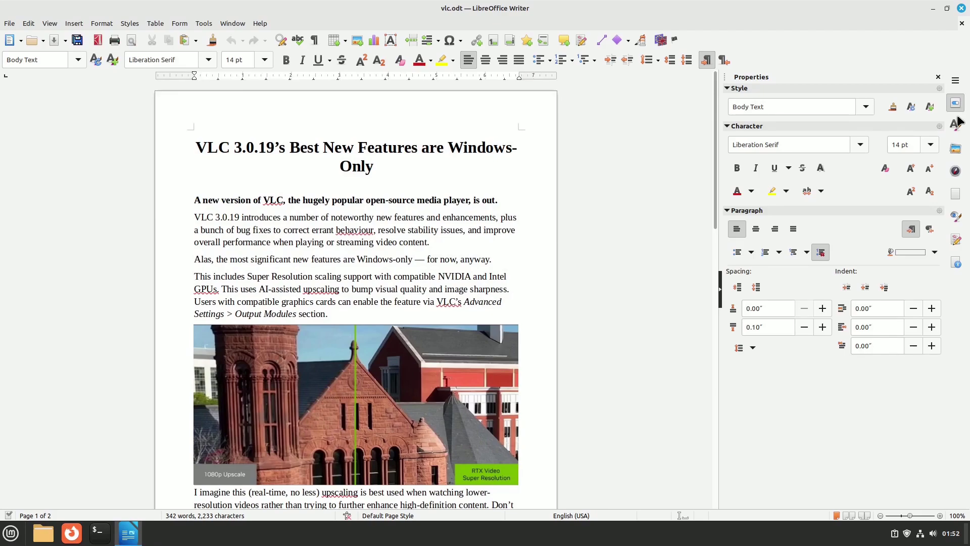
# View the Styles, Gallery, Navigator, Page, Style Inspector, Manage Changes and Accessibility sidebar panels, then collapse the sidebar
pyautogui.click(956, 127)
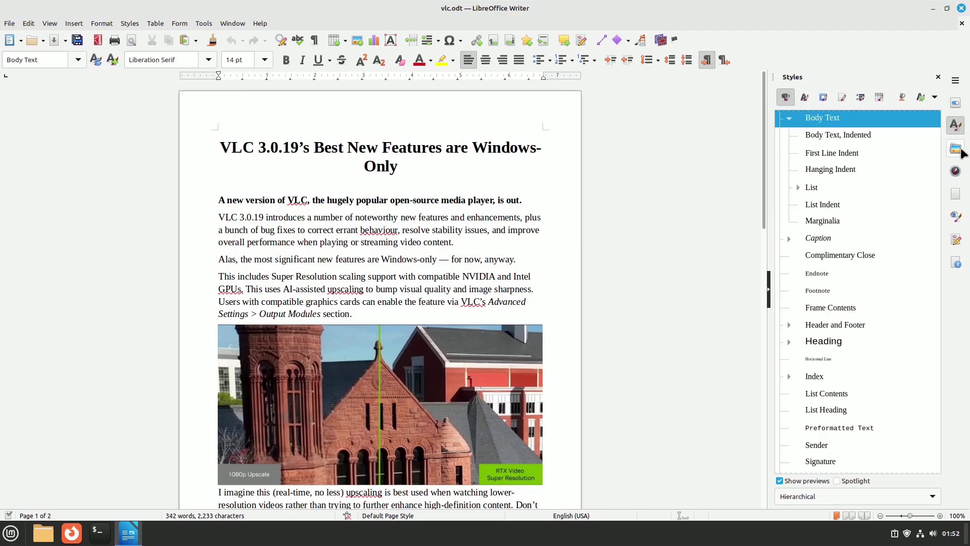
pyautogui.click(956, 148)
pyautogui.click(957, 173)
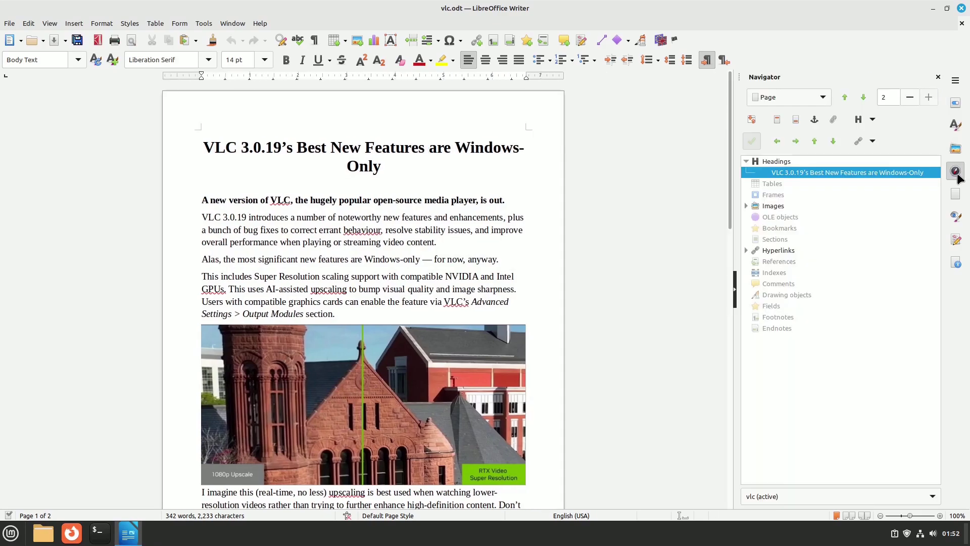
pyautogui.click(957, 199)
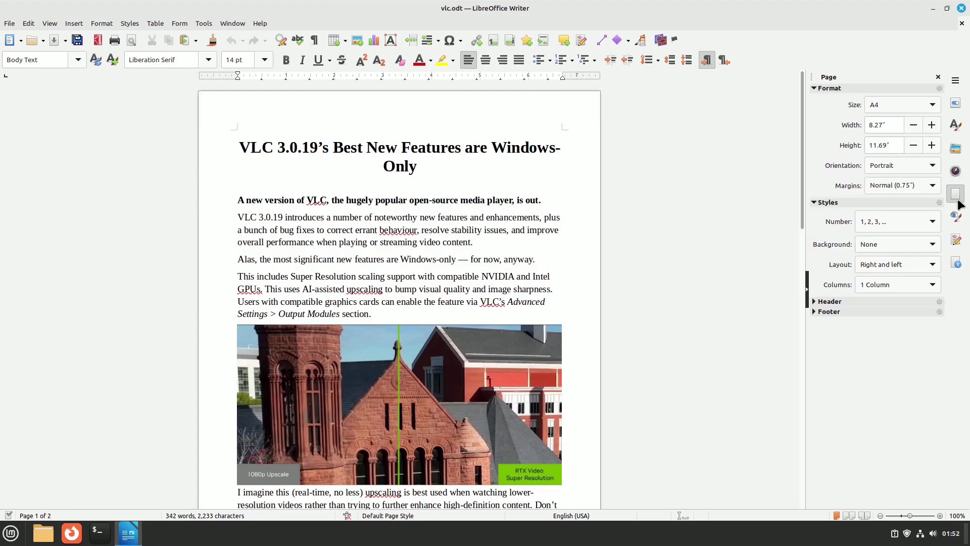
pyautogui.click(958, 218)
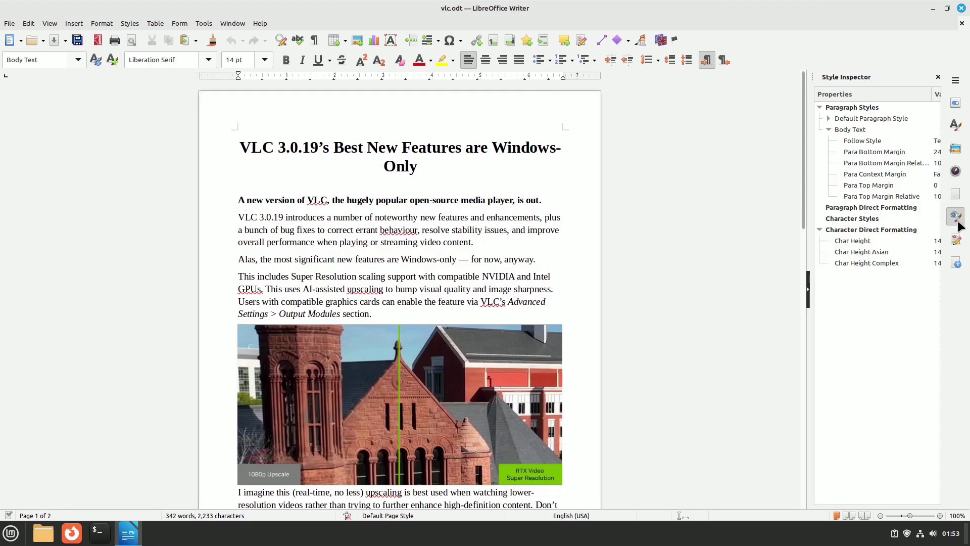
pyautogui.click(956, 240)
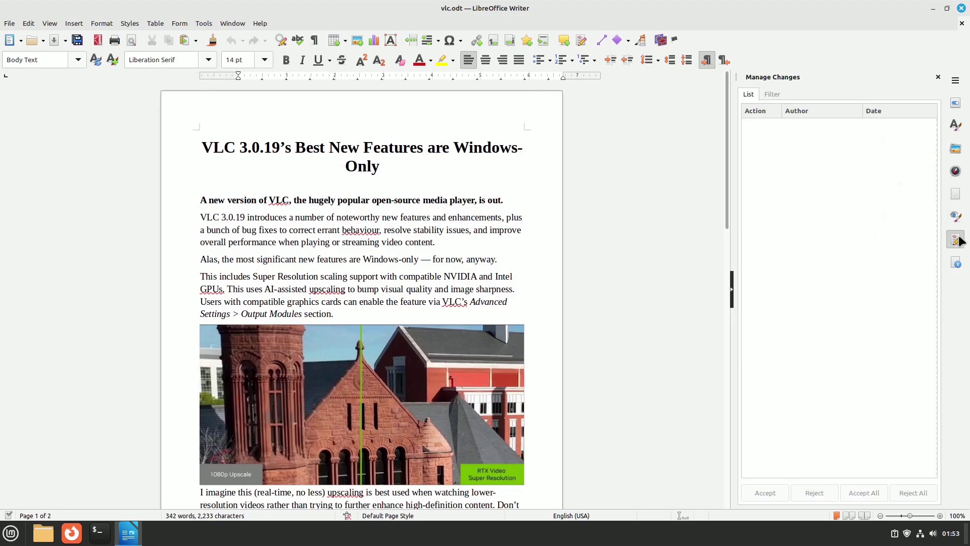
pyautogui.click(957, 263)
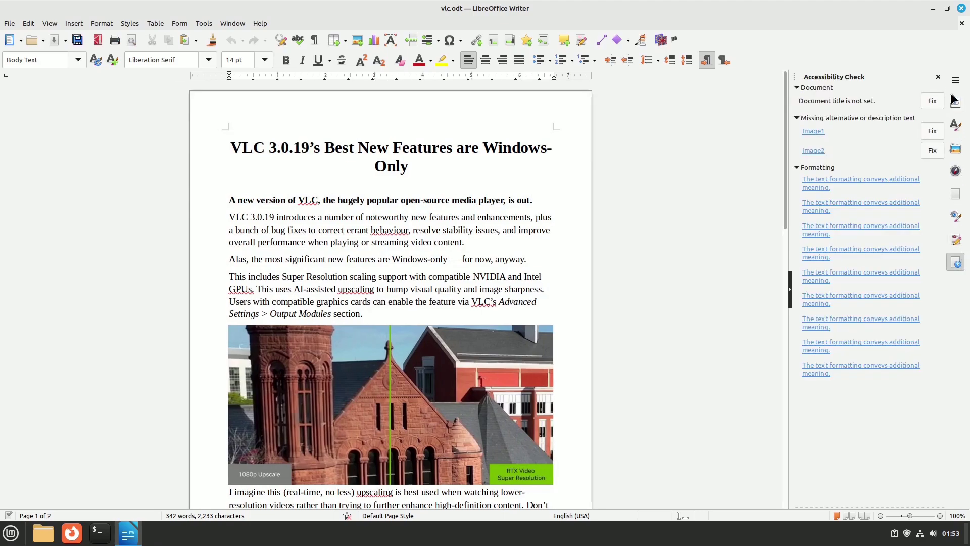
pyautogui.click(937, 78)
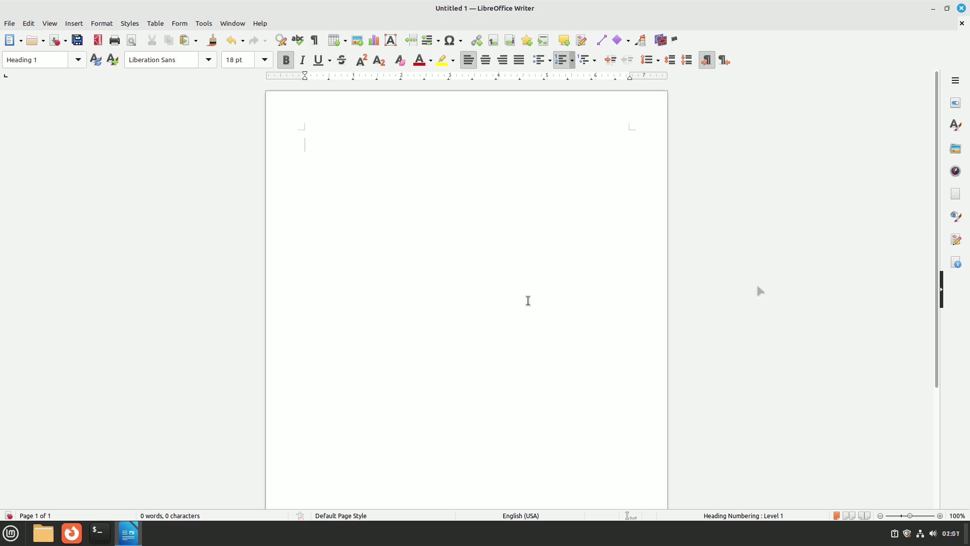
# Open the online extensions site from the Extension Manager's 'Get more extensions online' link
pyautogui.click(205, 24)
pyautogui.click(242, 397)
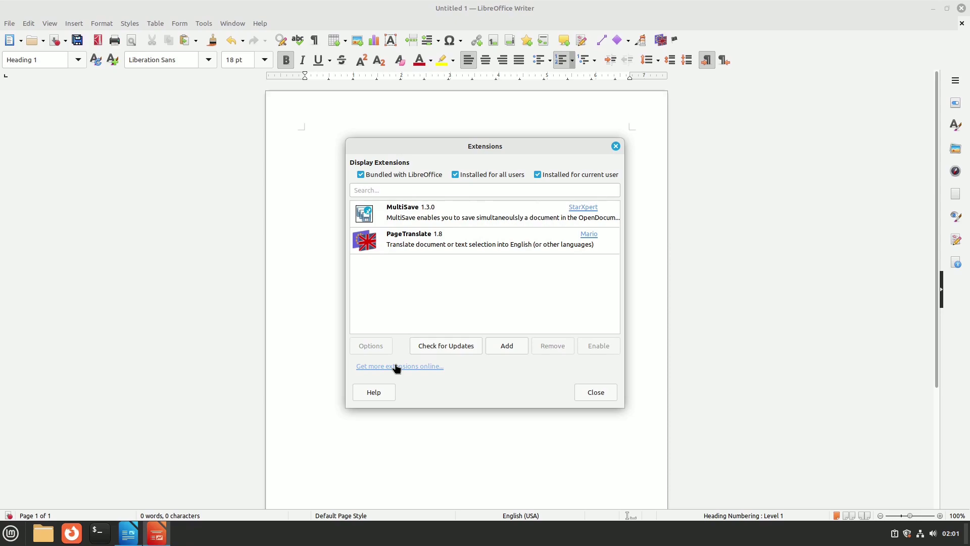
pyautogui.click(395, 367)
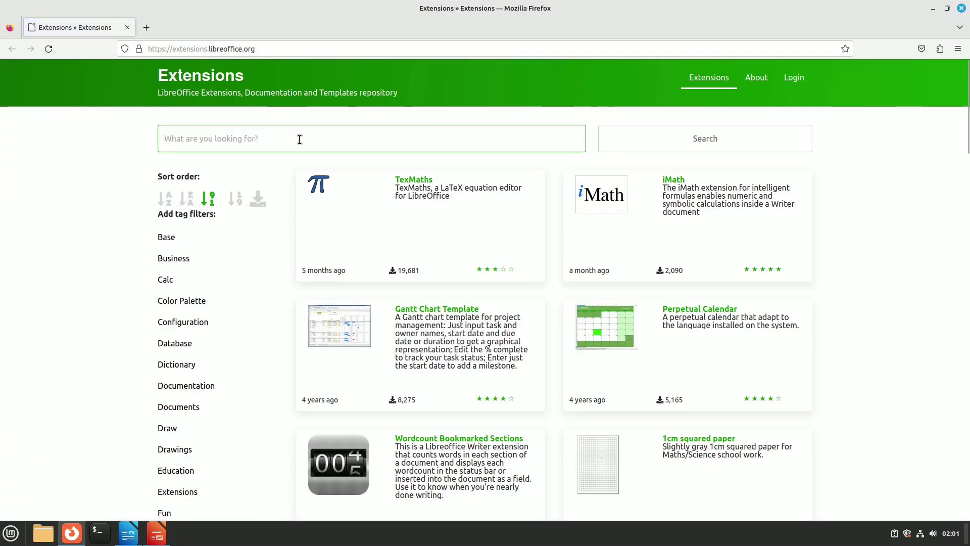
pyautogui.write('CODE')
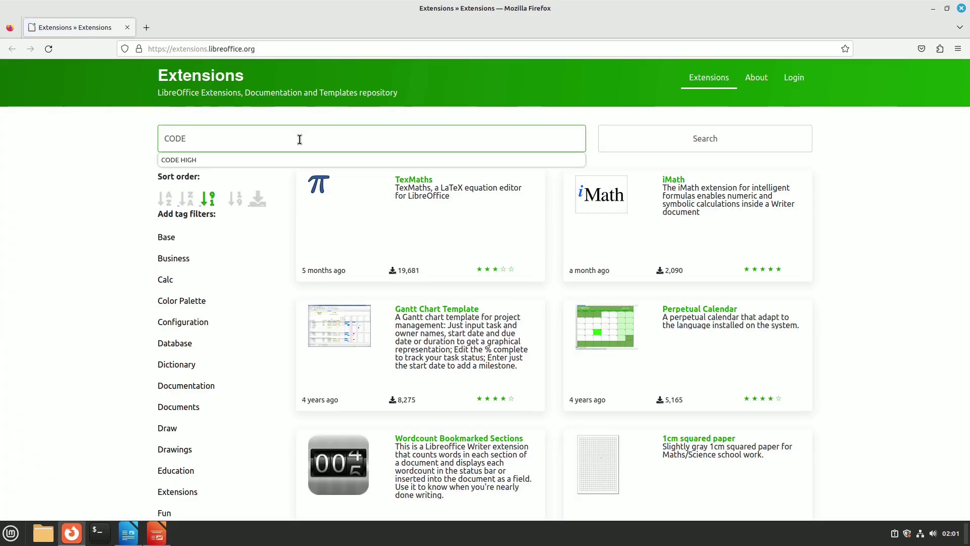
pyautogui.write(' HIGH')
# Search 'CODE HIGH', open Code Highlighter 2 and download its latest release
pyautogui.press('Return')
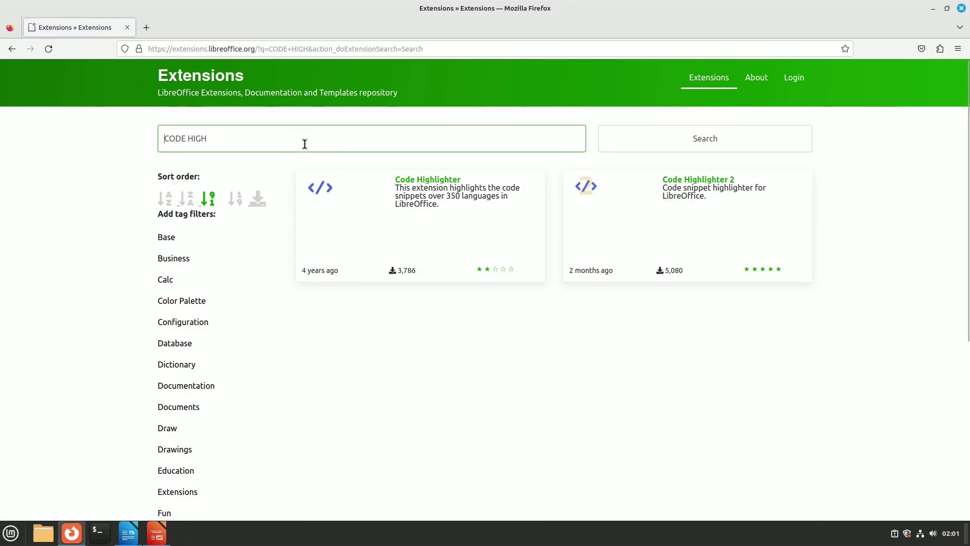
pyautogui.click(685, 185)
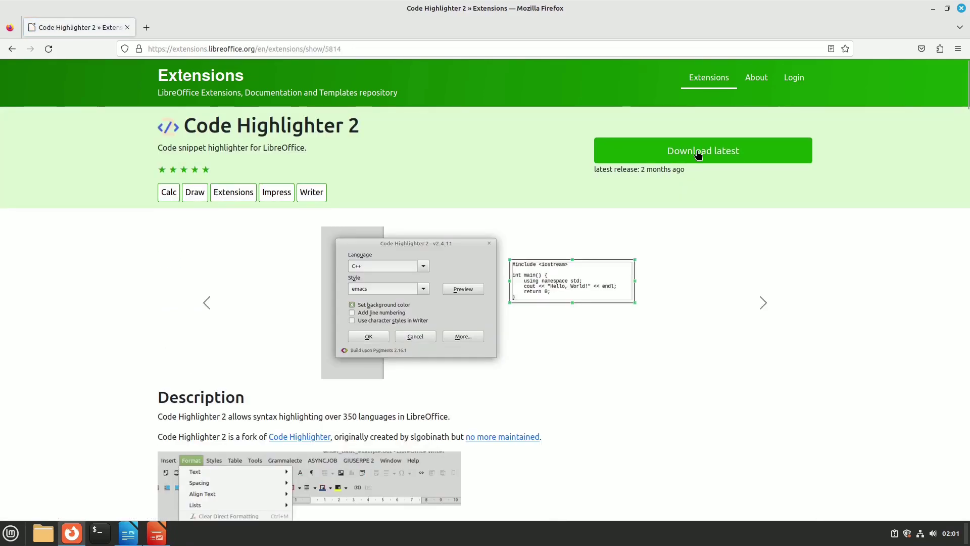
pyautogui.click(698, 155)
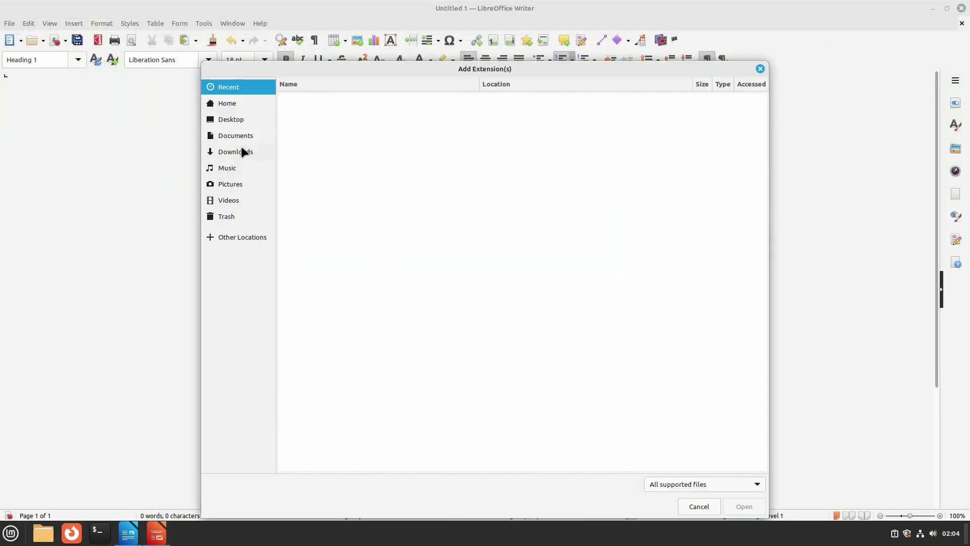
# Install codehighlighter2.oxt from Downloads, accept the license, and restart without saving Untitled 1
pyautogui.click(236, 151)
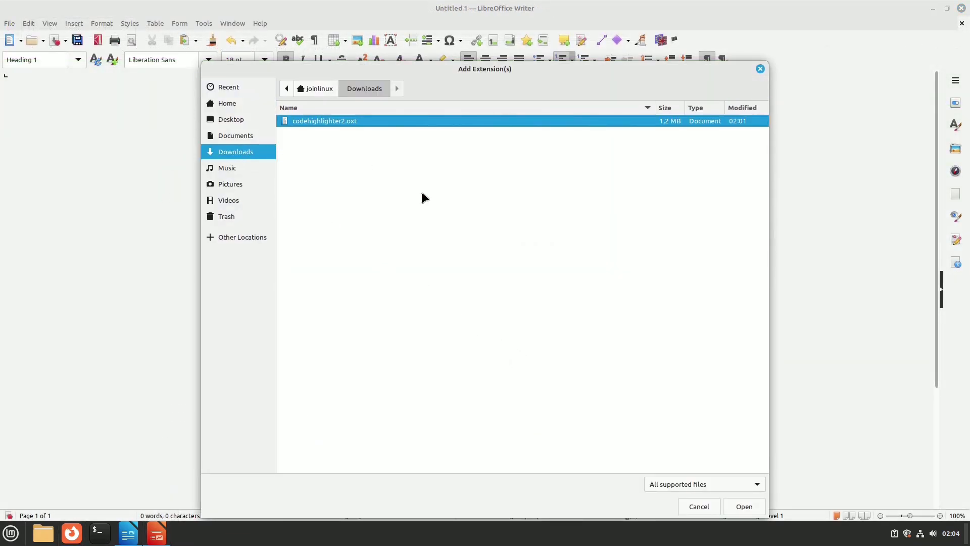
pyautogui.click(747, 506)
pyautogui.click(615, 426)
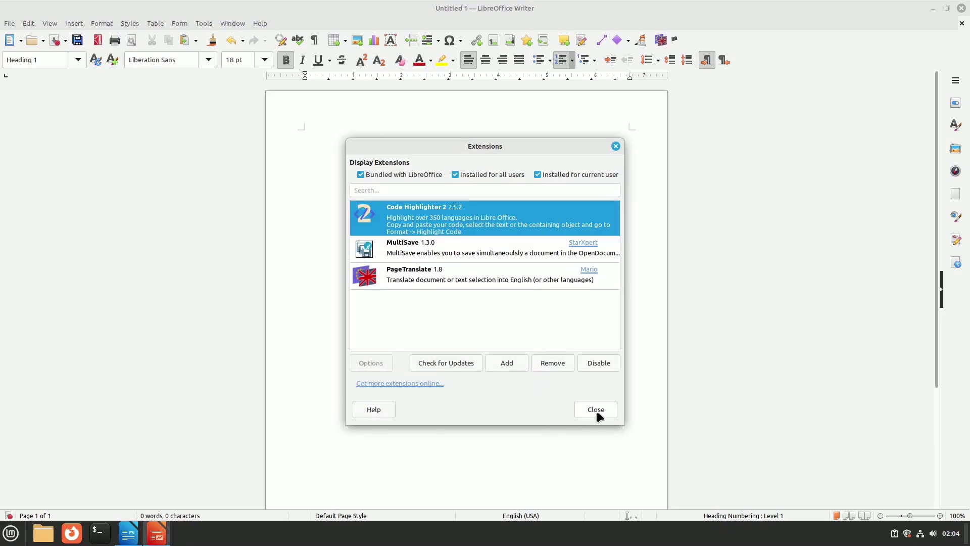
pyautogui.click(599, 408)
pyautogui.click(560, 320)
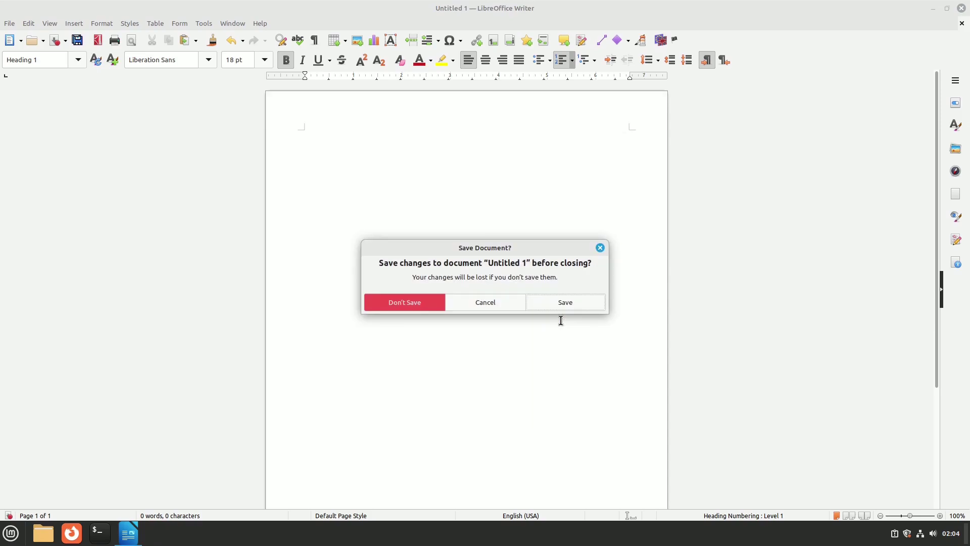
pyautogui.click(413, 300)
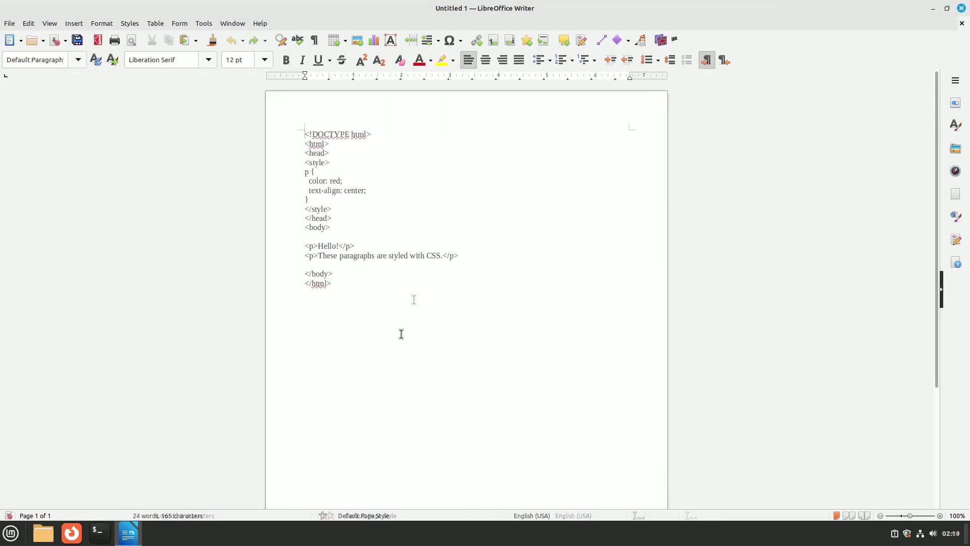
# Select all the code and apply Code Highlighter 2 with language css, previewing first
pyautogui.hotkey('ctrl', 'a')
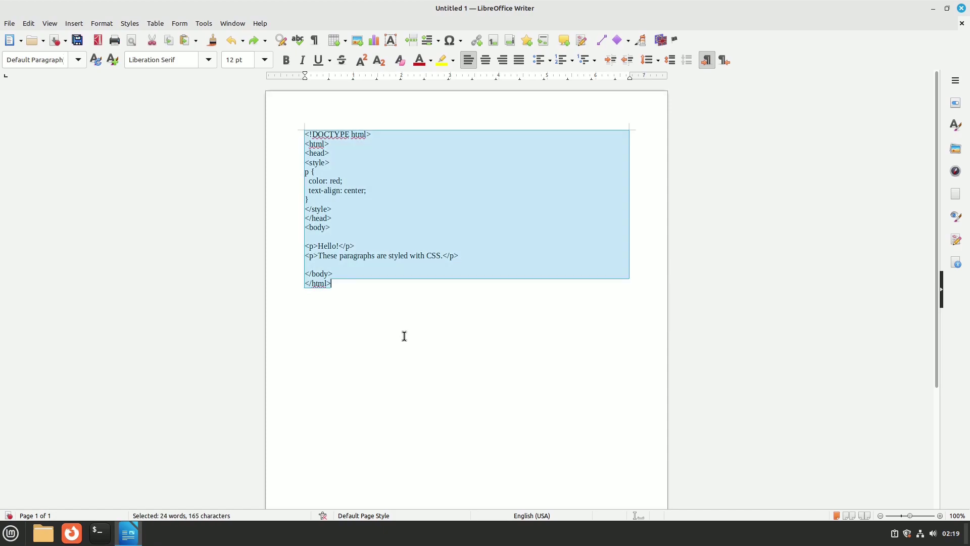
pyautogui.click(110, 22)
pyautogui.moveTo(130, 421)
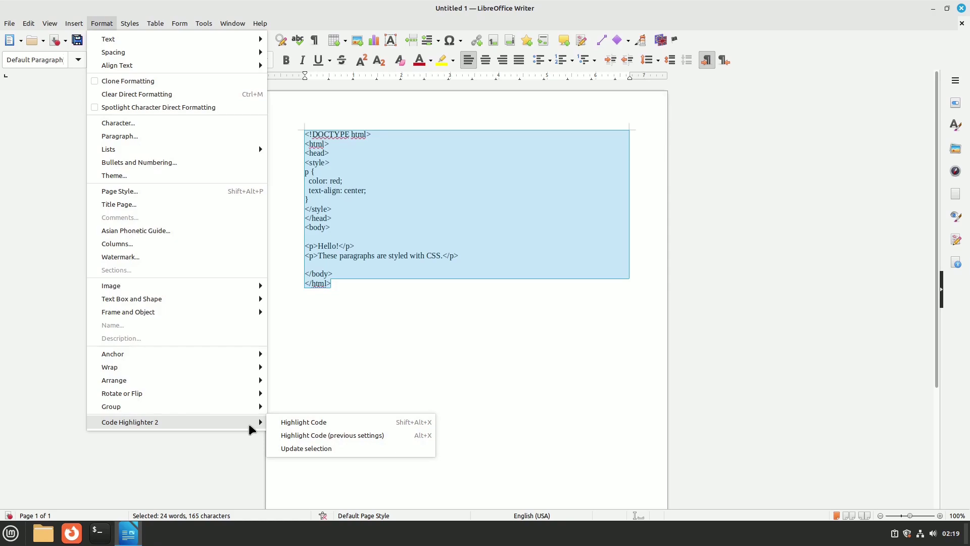
pyautogui.click(297, 421)
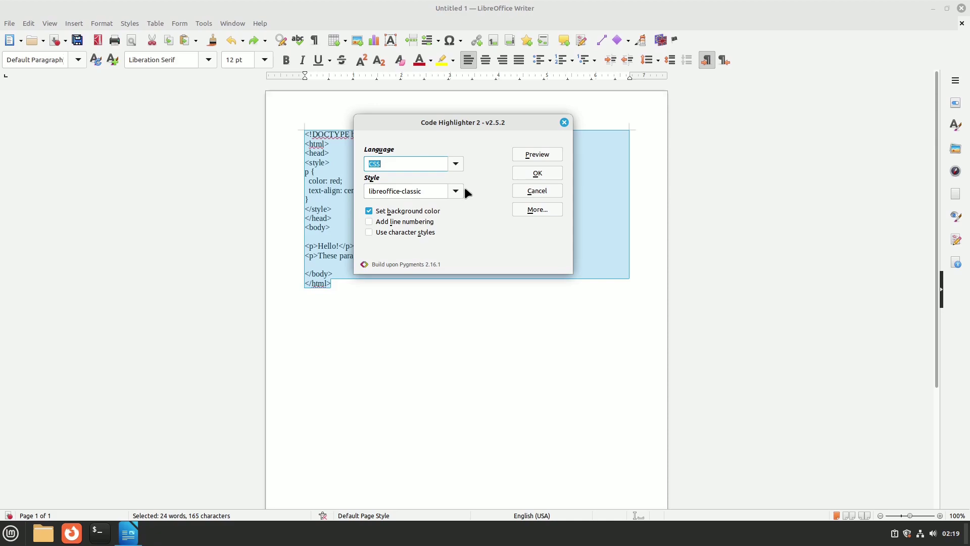
pyautogui.click(522, 154)
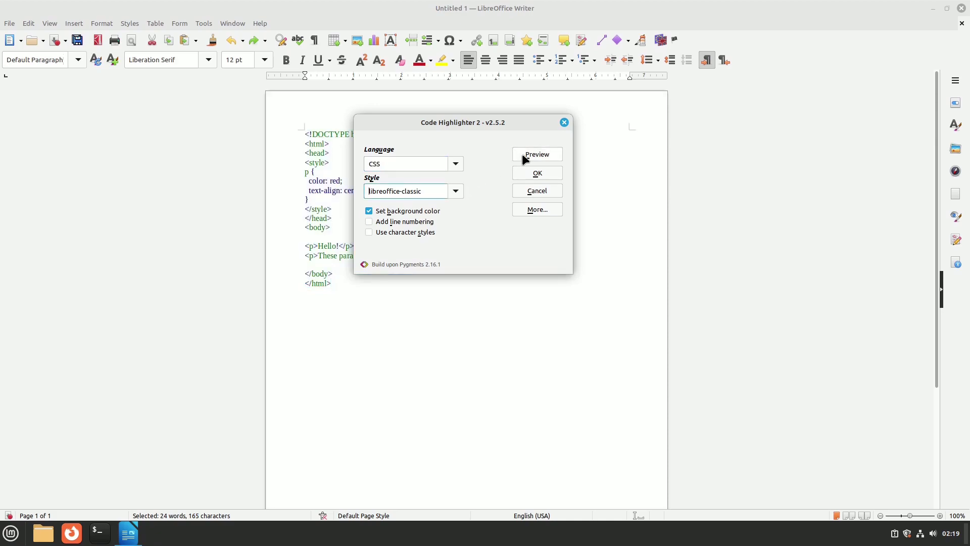
pyautogui.click(537, 171)
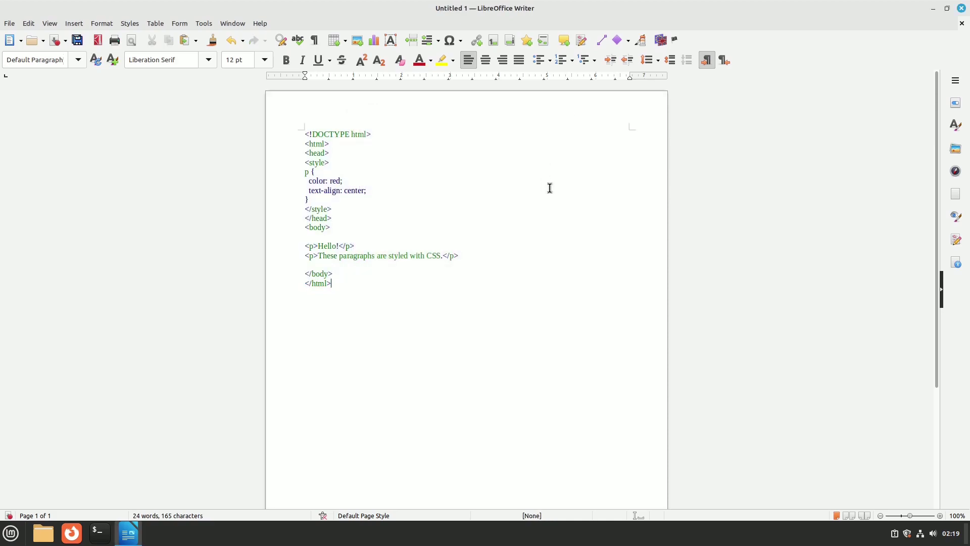